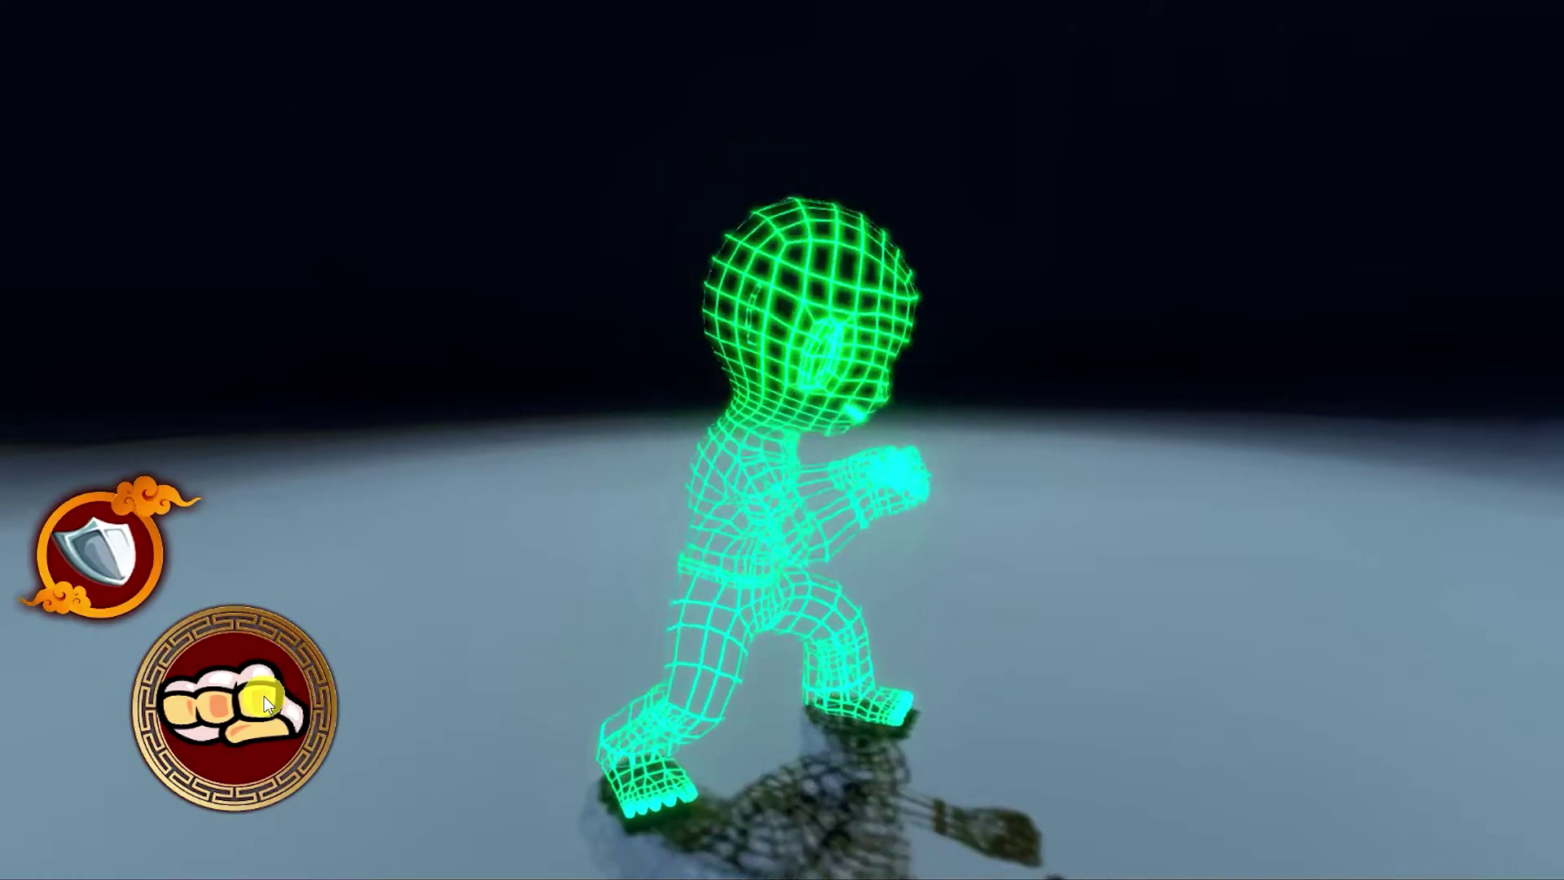
# In Play mode, make the wireframe fighter punch using the fist button
pyautogui.click(264, 696)
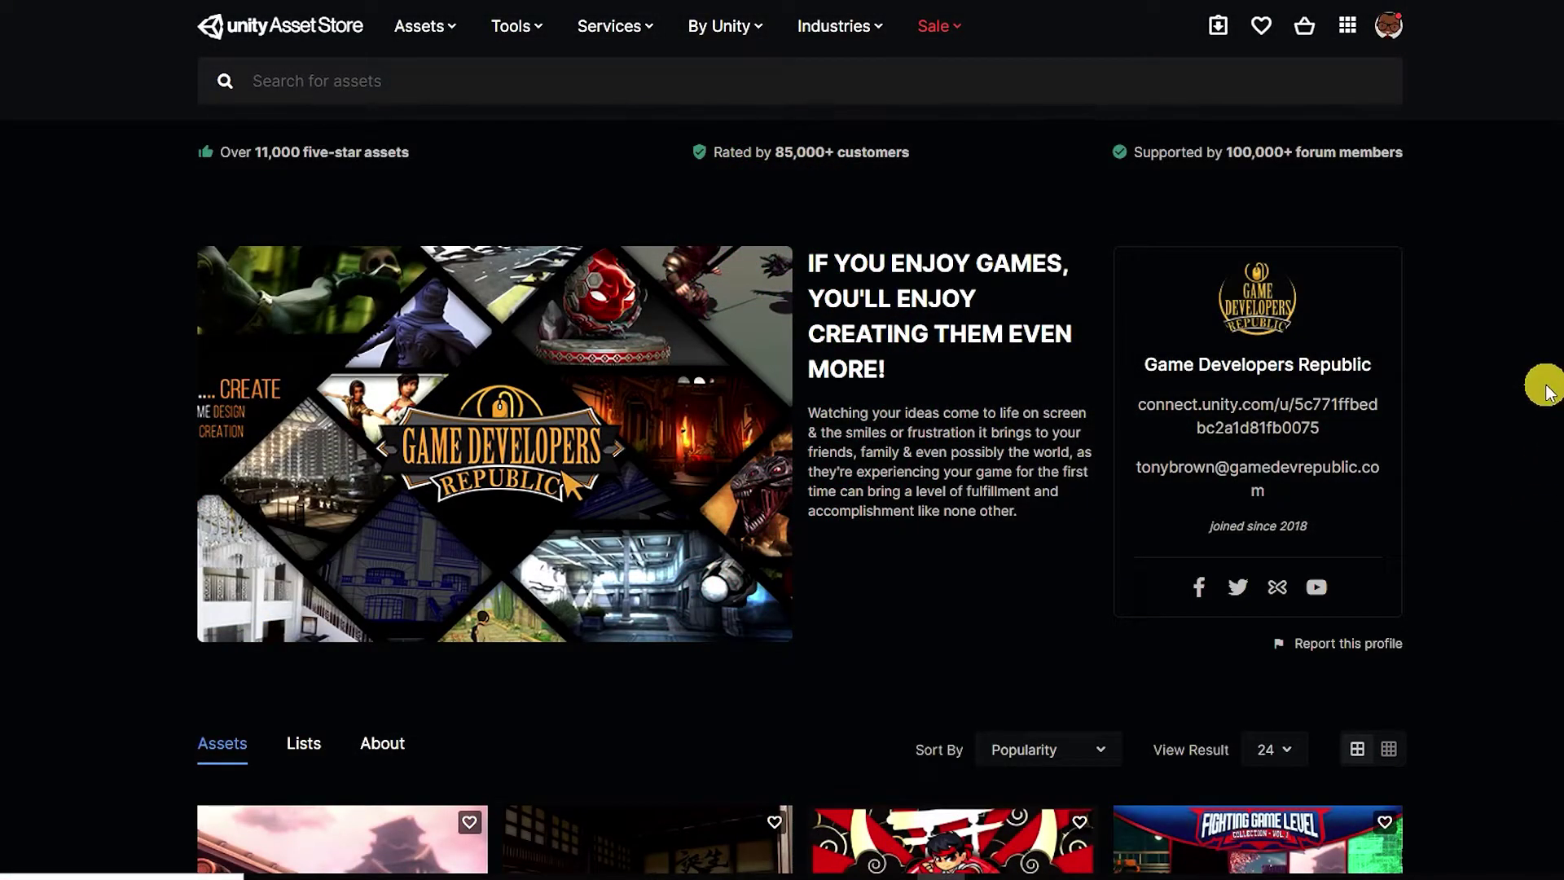
# Open the Wire Frame Training Character from the publisher's asset grid and read its product description
pyautogui.scroll(-8, 1546, 391)
pyautogui.scroll(-6, 1546, 392)
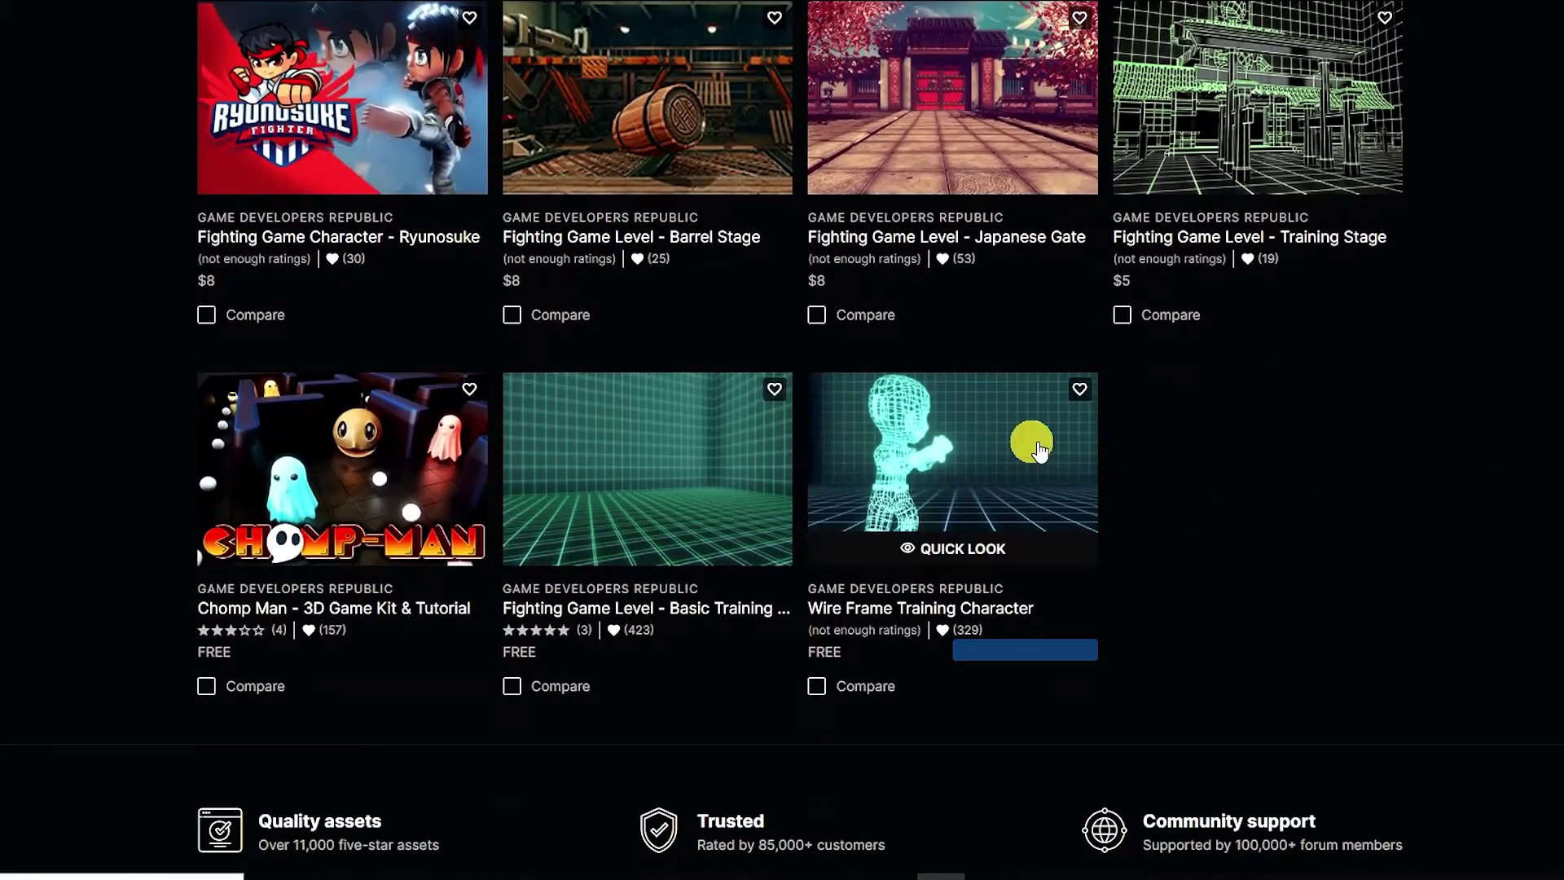
pyautogui.click(974, 445)
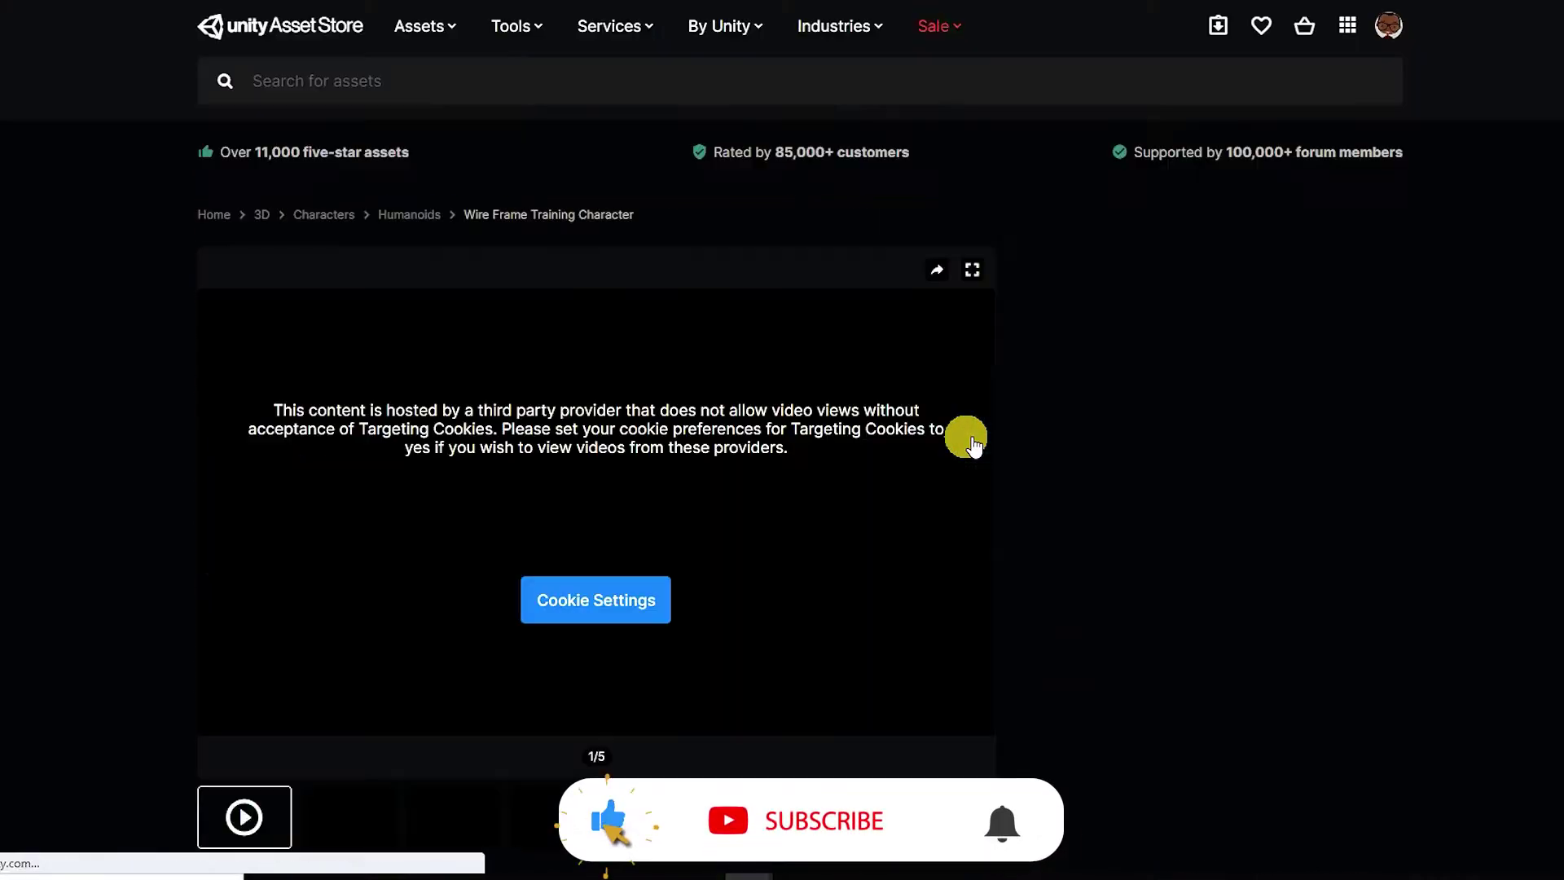
pyautogui.scroll(-1, 969, 440)
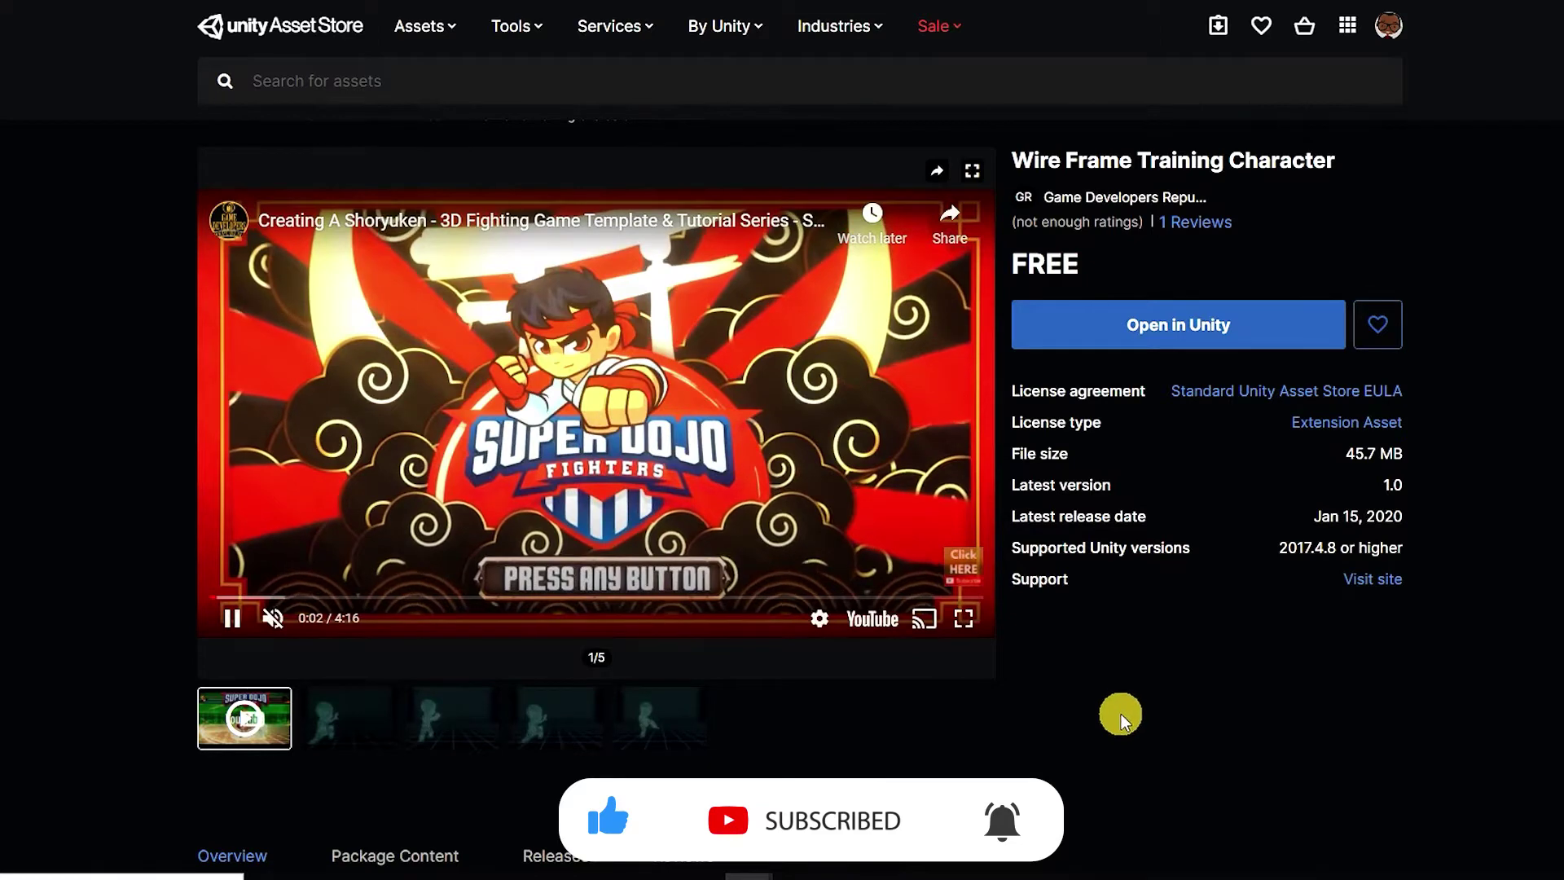
pyautogui.scroll(-1, 1171, 676)
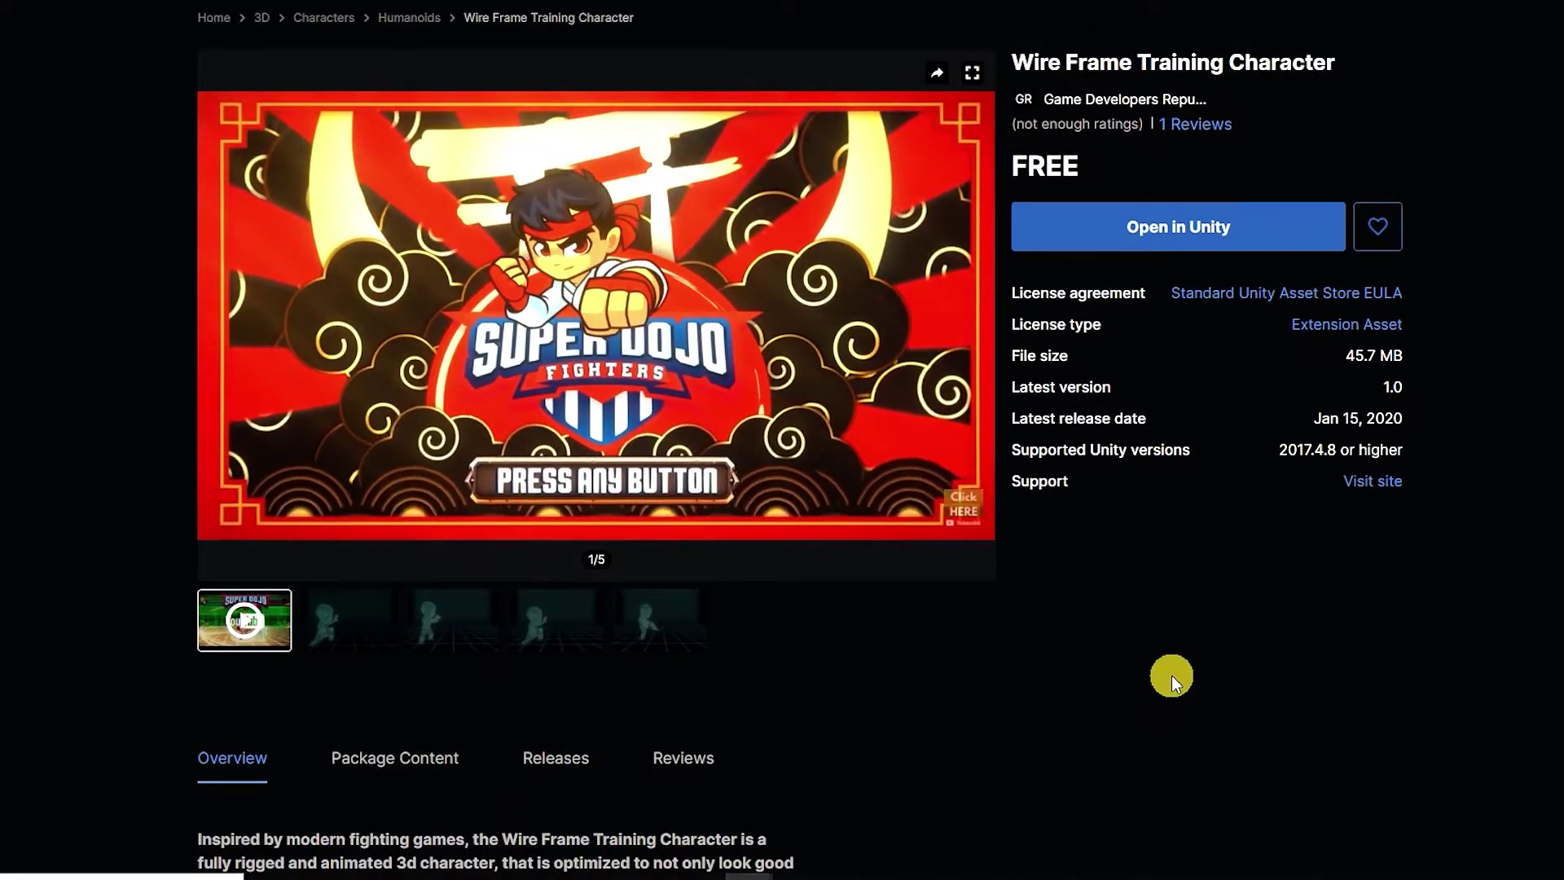
pyautogui.scroll(-1, 1172, 676)
pyautogui.scroll(-1, 1172, 676)
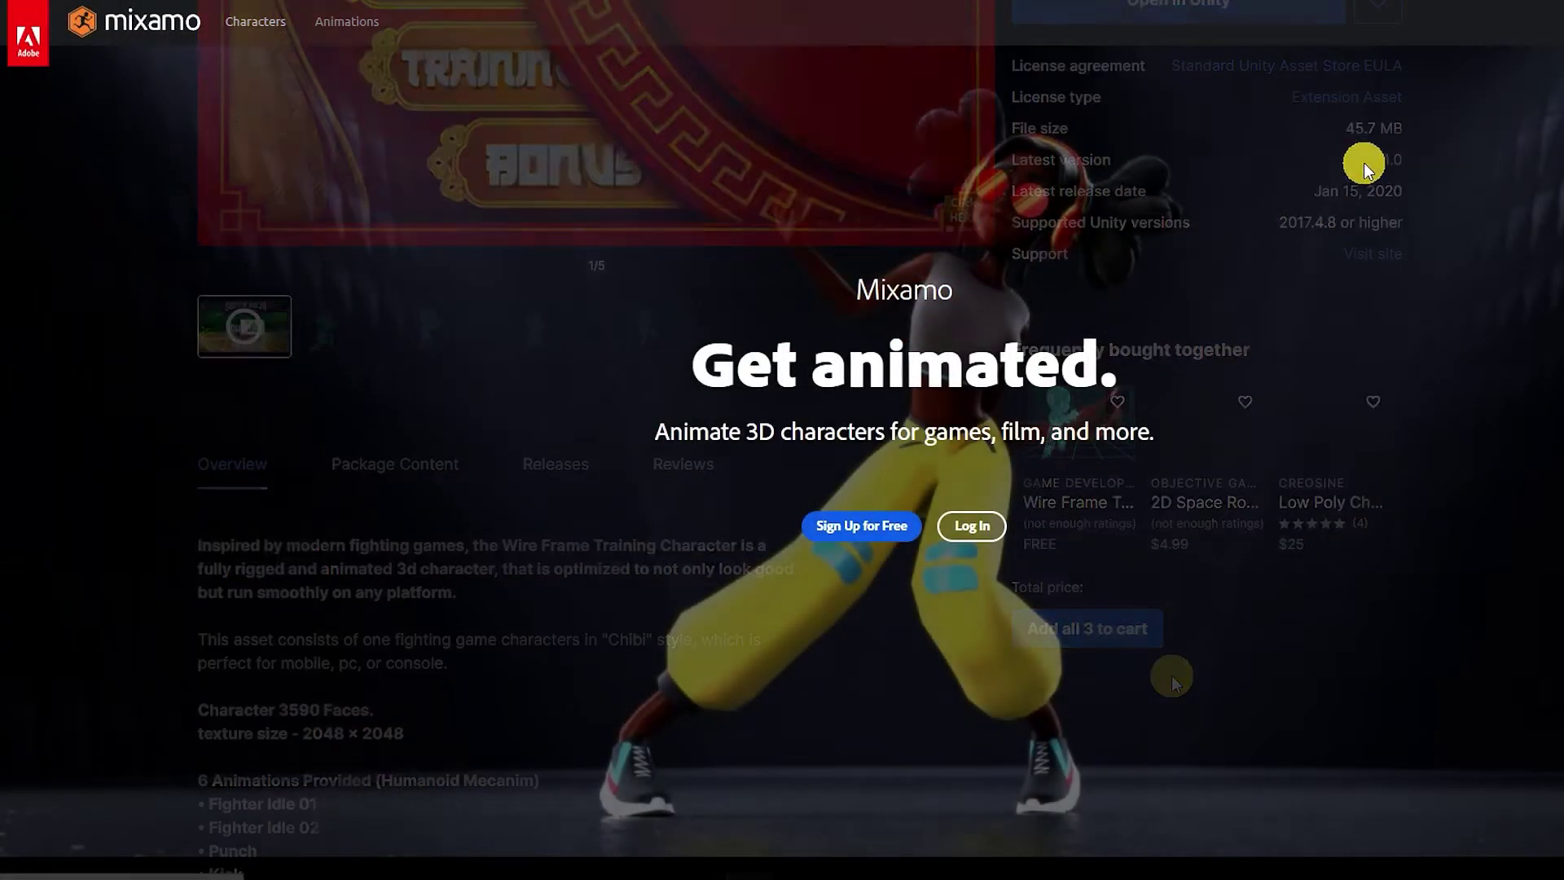
# Scroll through Mixamo's landing page and its animation library
pyautogui.scroll(-6, 1376, 186)
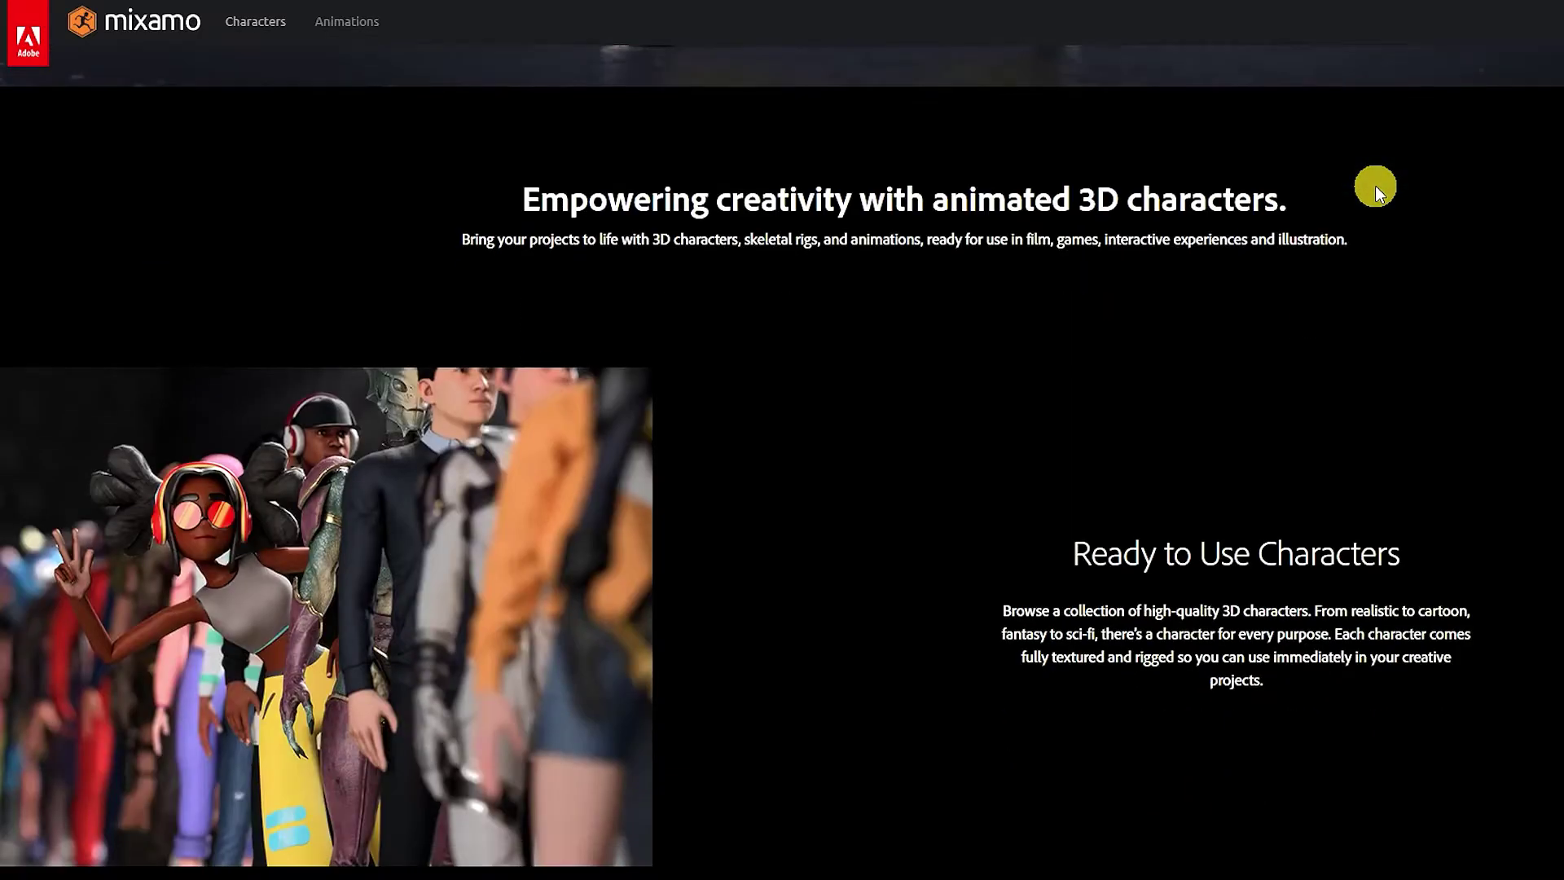
pyautogui.scroll(-9, 1377, 192)
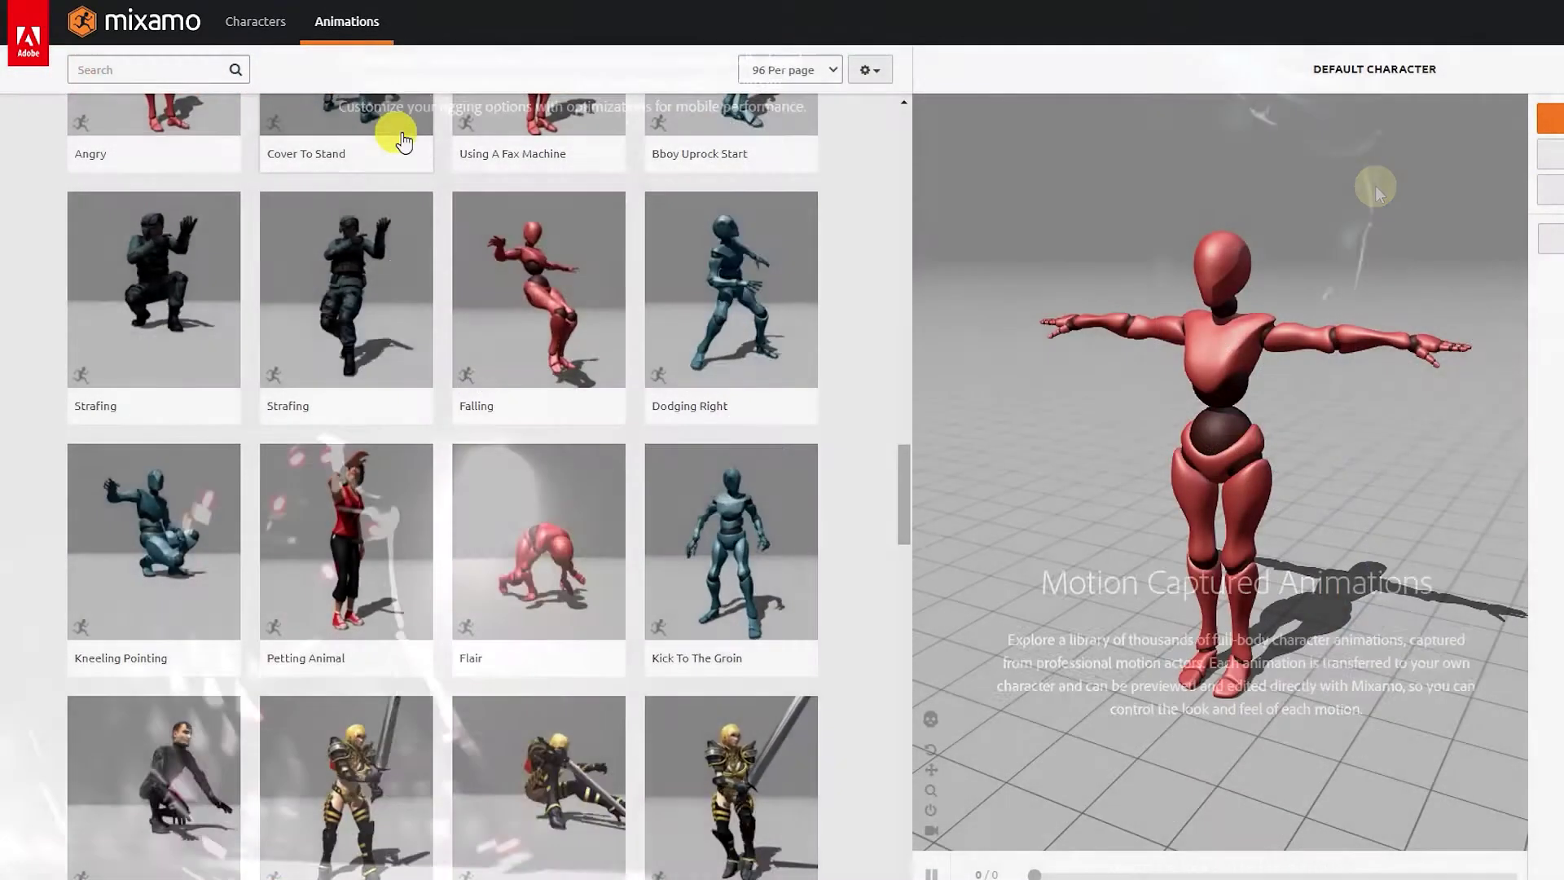
pyautogui.scroll(-2, 399, 137)
pyautogui.scroll(-3, 403, 140)
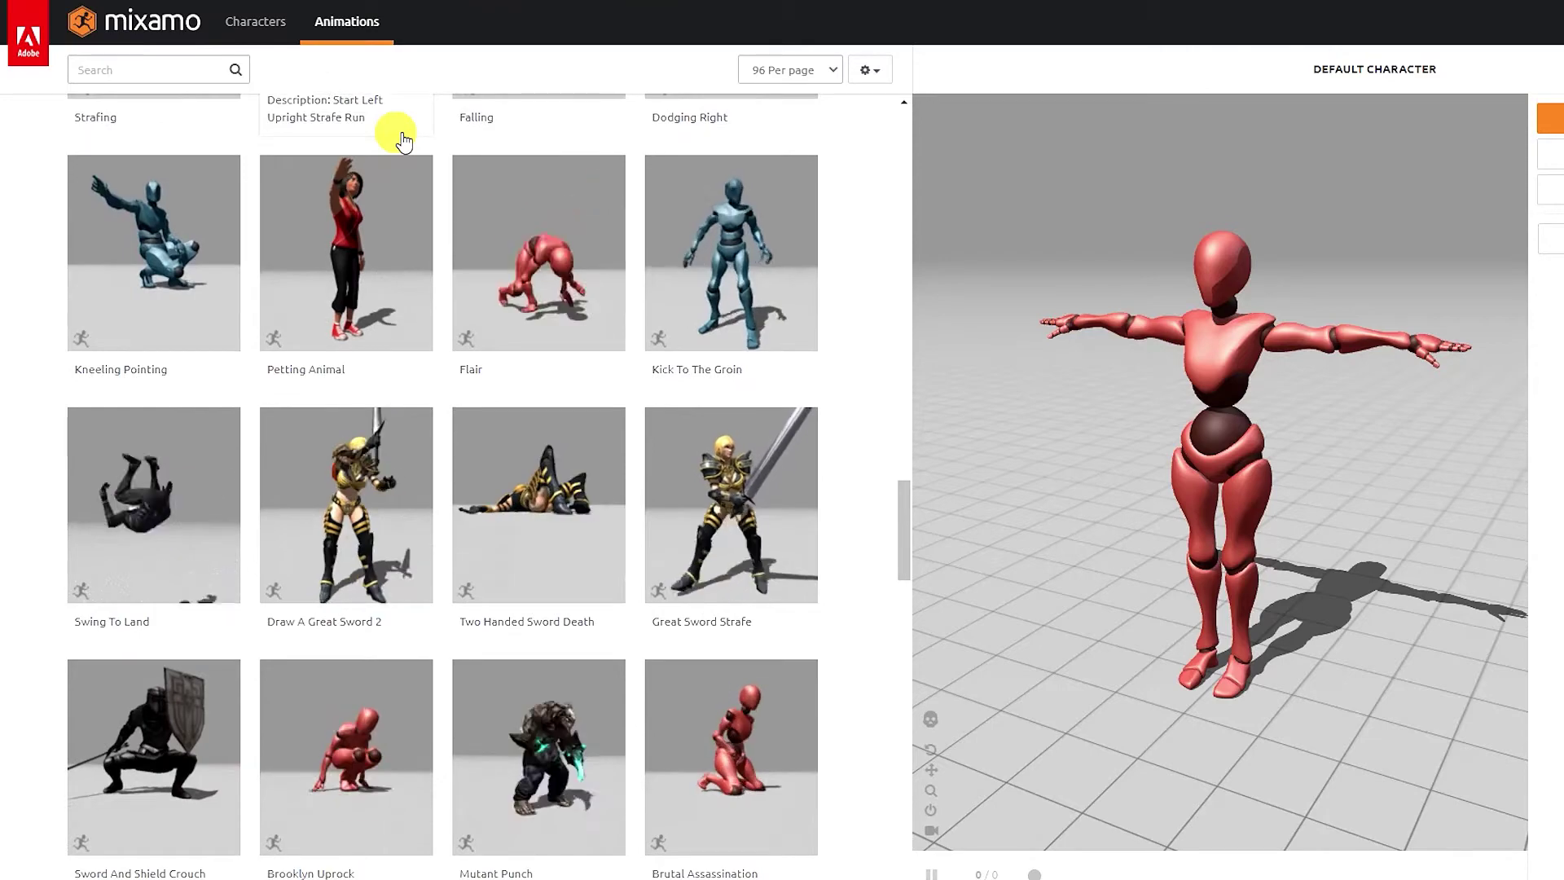
pyautogui.scroll(-12, 404, 141)
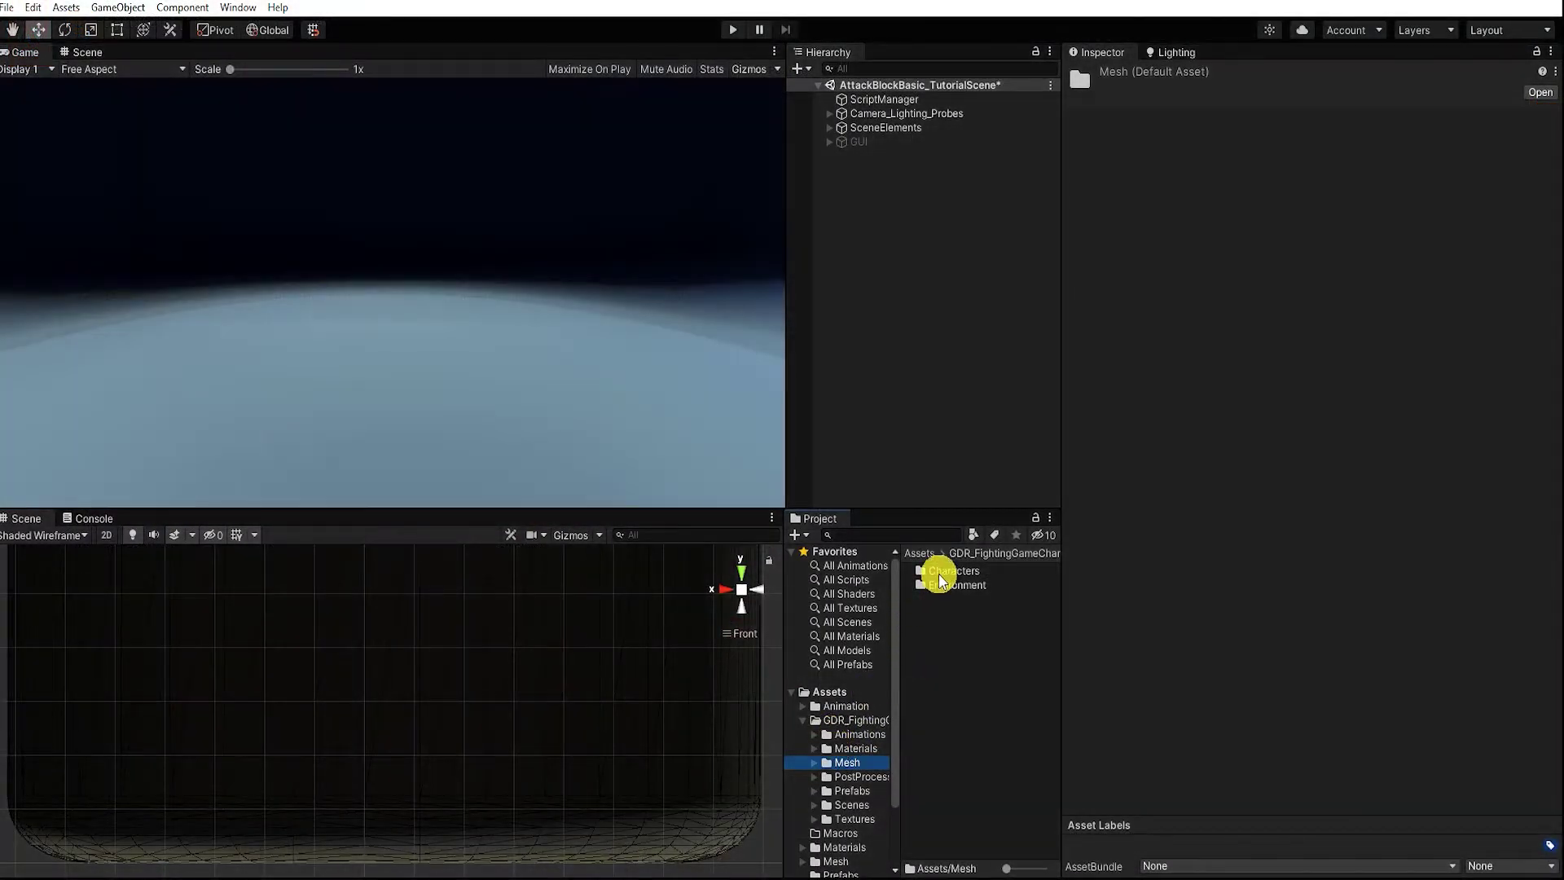
# Drop PracticeCharacter into the Hierarchy and create the PracticeCharacter_AnimController Animator Controller in Assets/Animation
pyautogui.doubleClick(941, 573)
pyautogui.moveTo(947, 571); pyautogui.dragTo(902, 436)
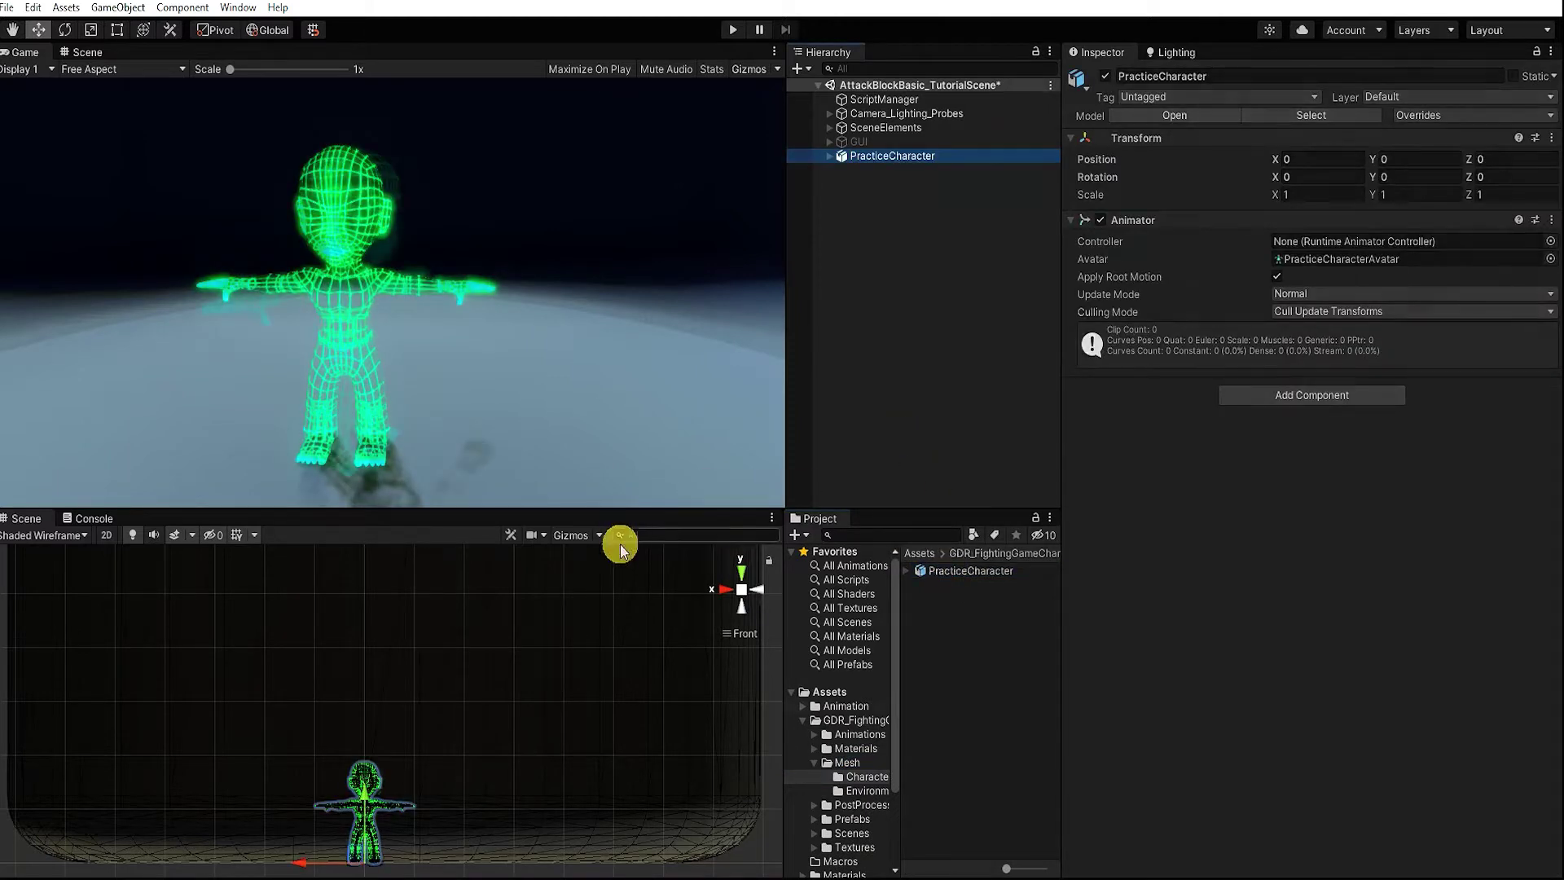
pyautogui.click(845, 706)
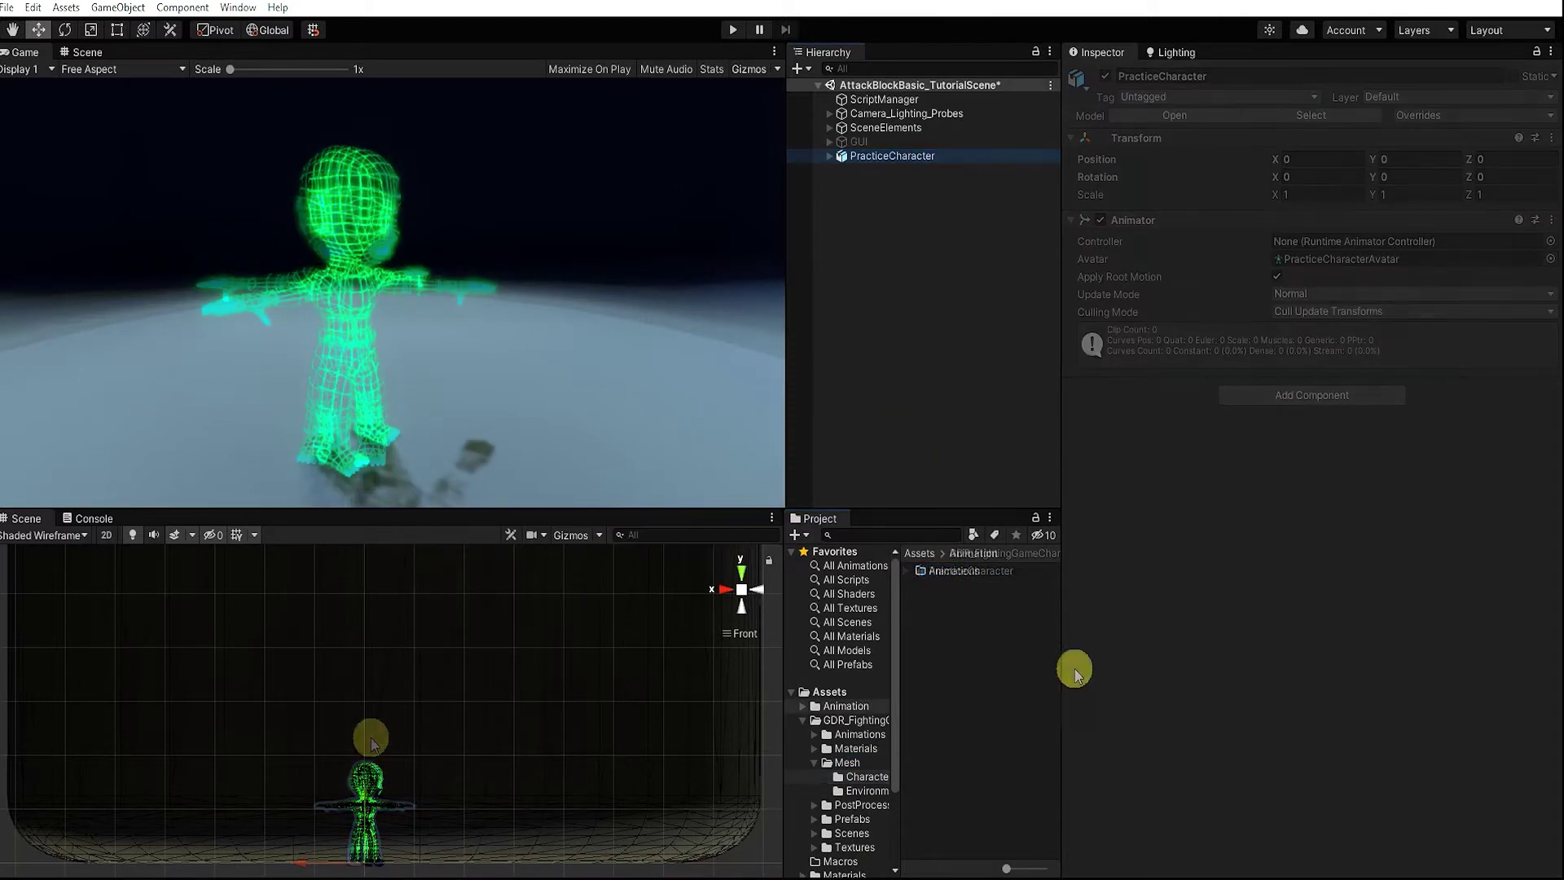
pyautogui.rightClick(952, 624)
pyautogui.moveTo(1113, 163)
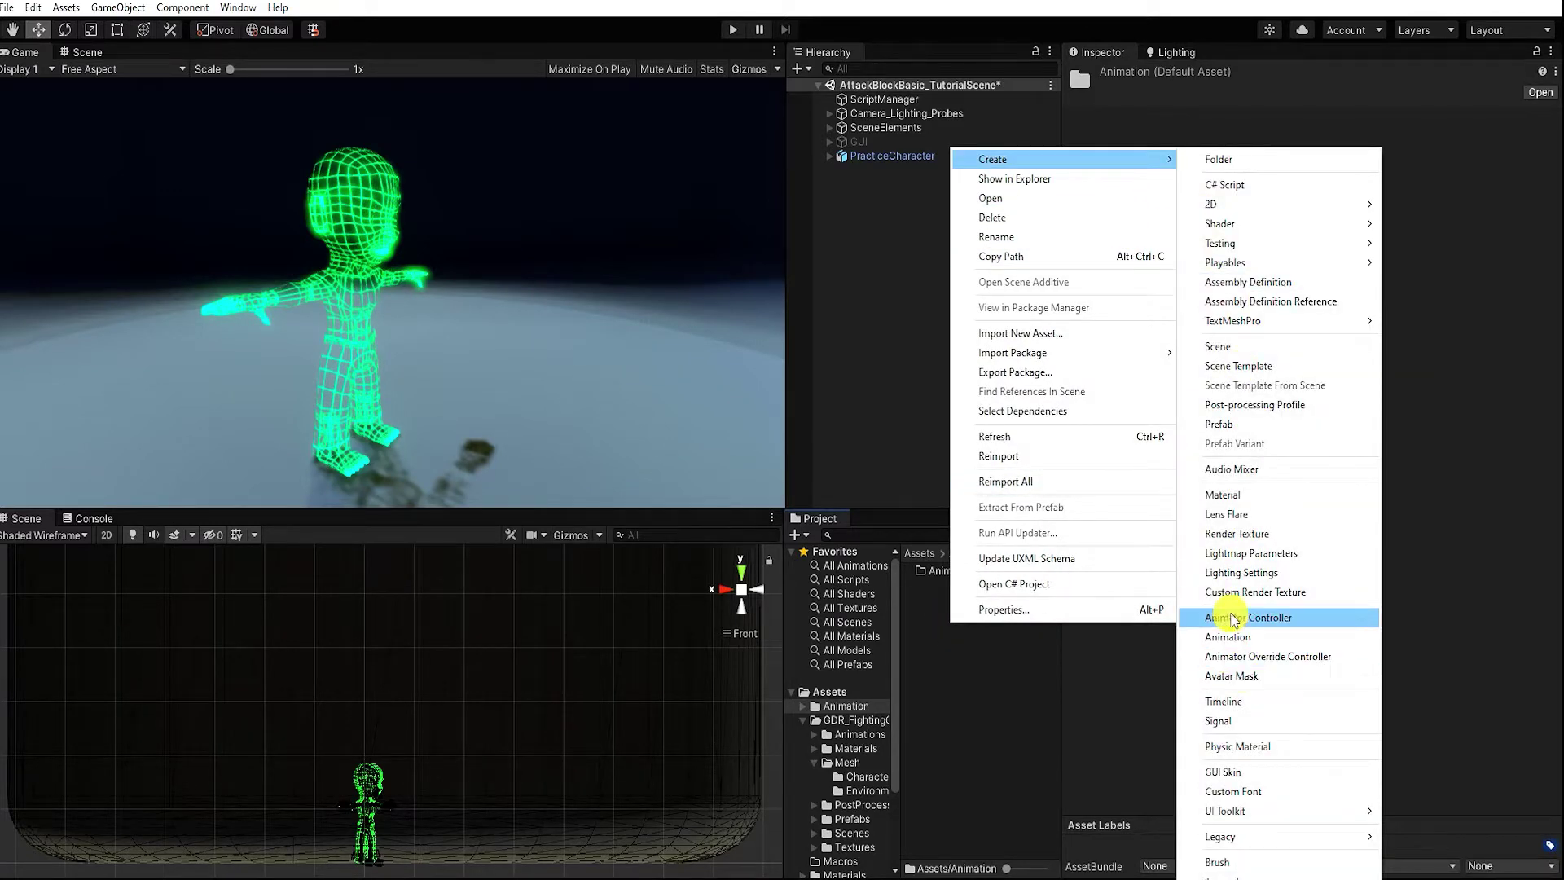
pyautogui.click(1233, 617)
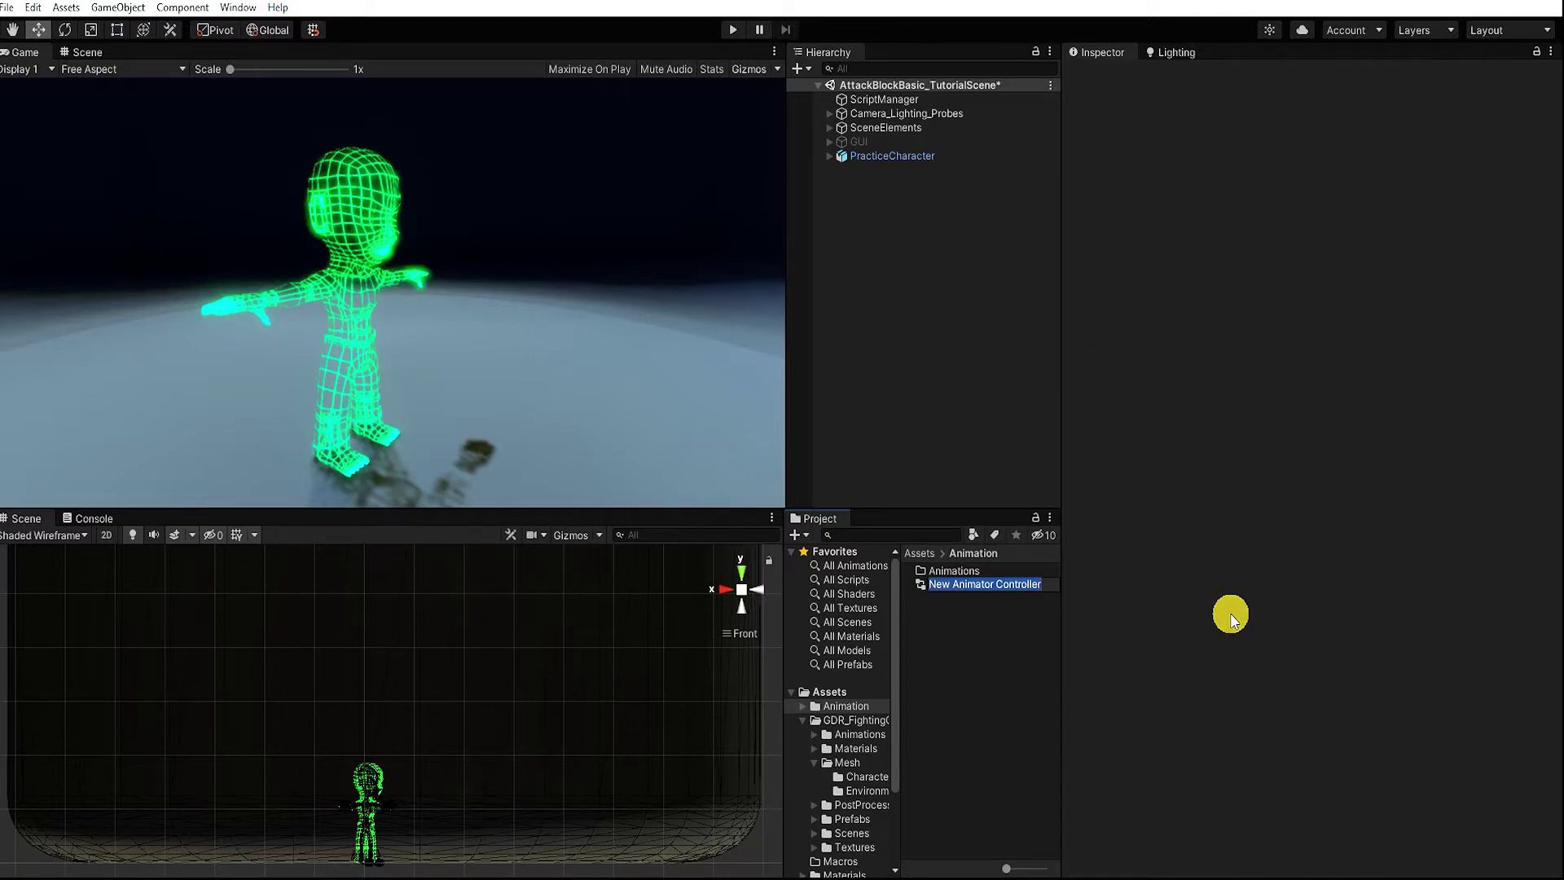
pyautogui.write('PracticeCharacterController')
pyautogui.press('Left')
pyautogui.press('Left')
pyautogui.press('Left')
pyautogui.press('Left')
pyautogui.press('Left')
pyautogui.press('Left')
pyautogui.press('Left')
pyautogui.press('Left')
pyautogui.press('Left')
pyautogui.press('Left')
pyautogui.write('_Anim')
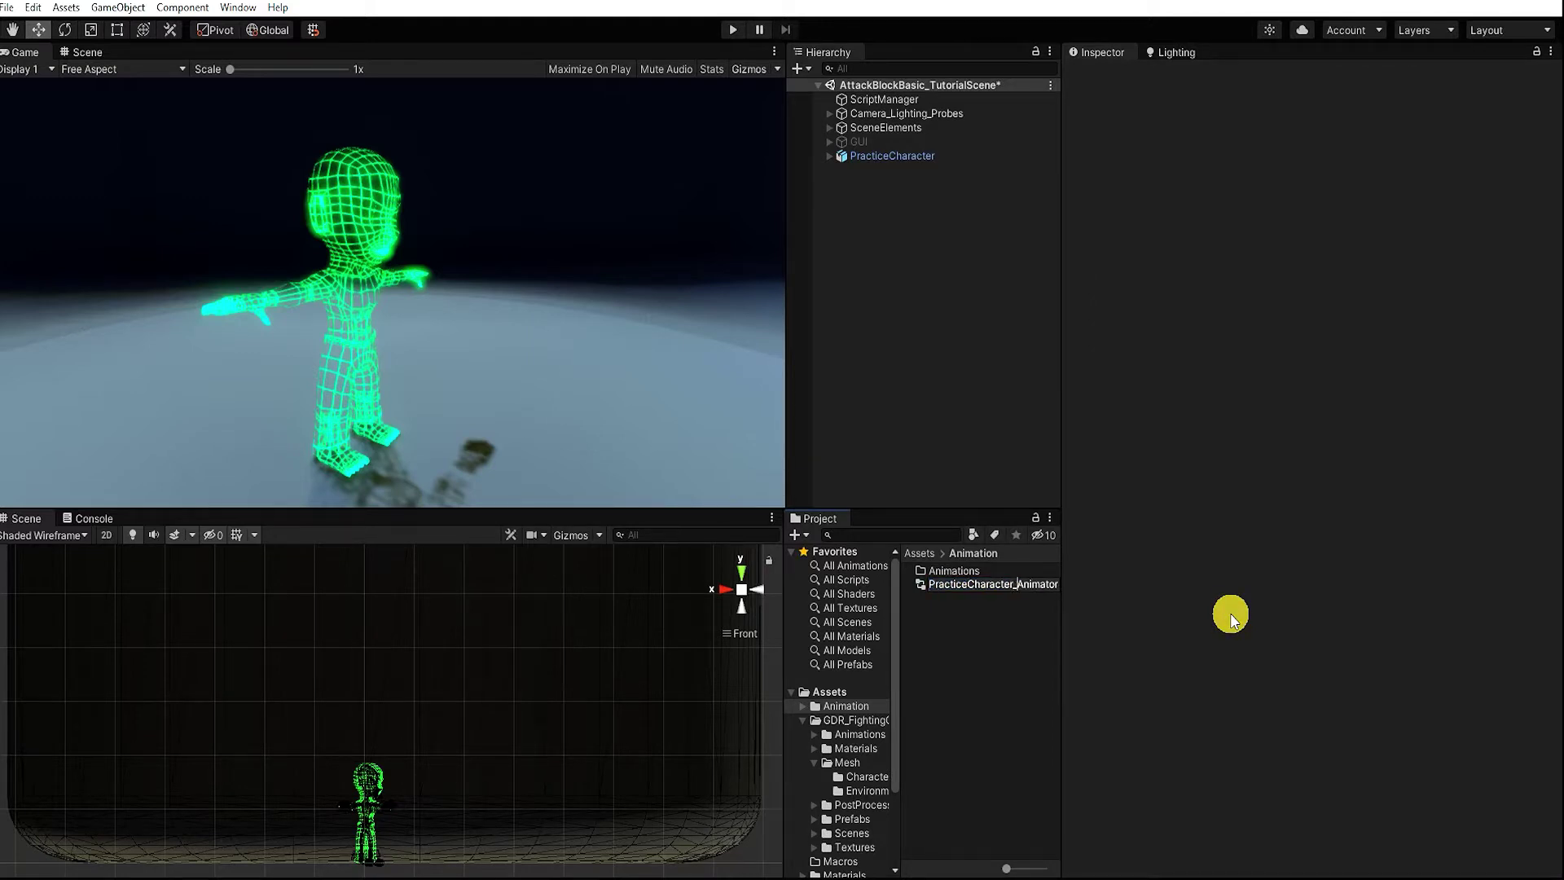
pyautogui.press('Return')
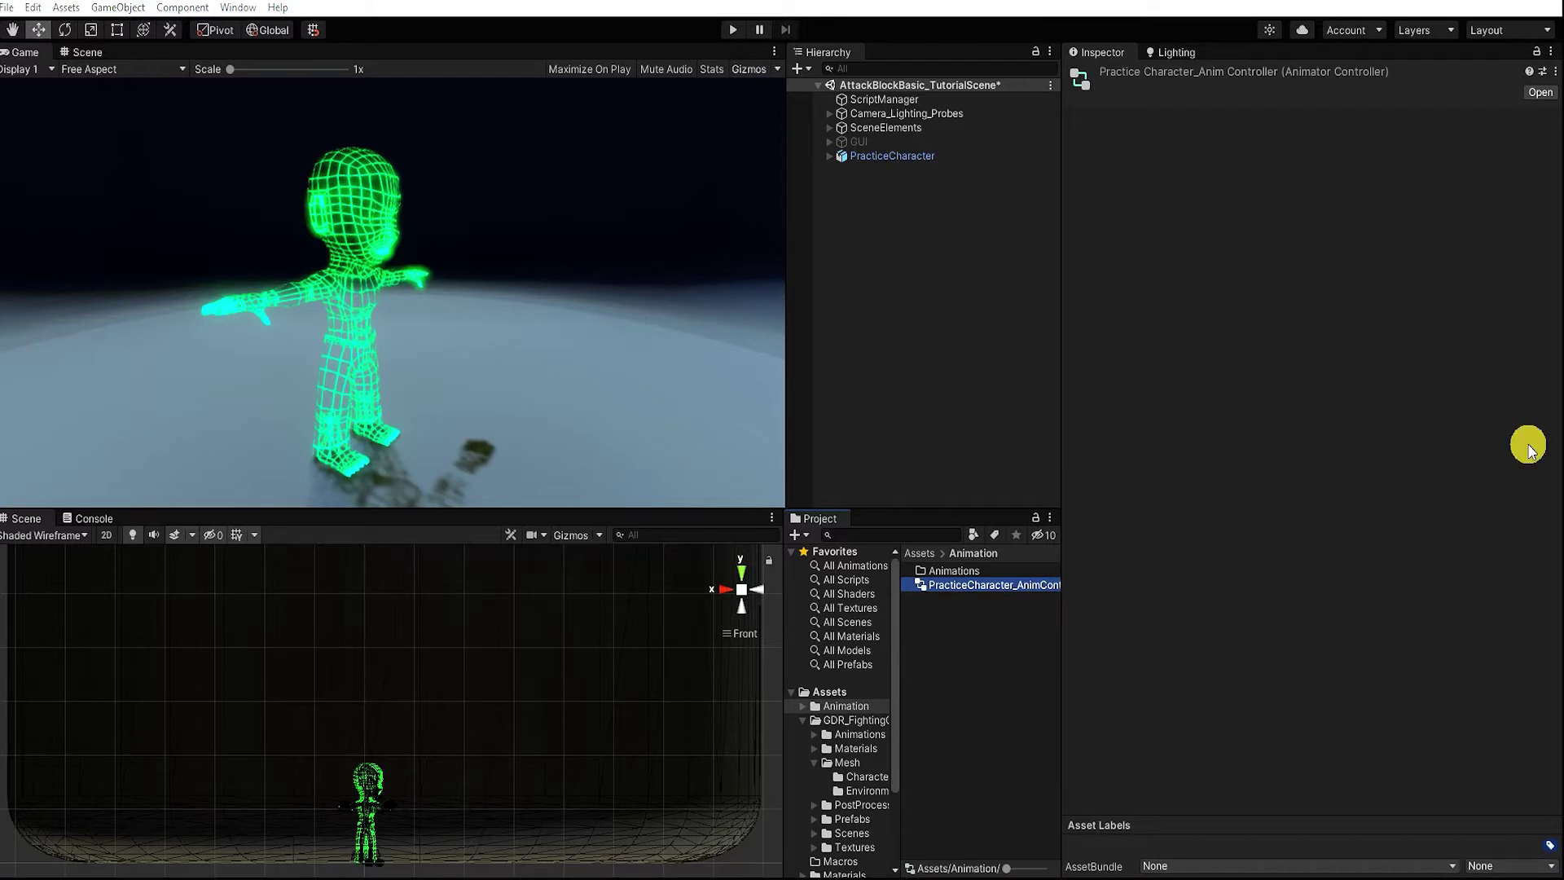
# Open the controller's graph and drag in the Fighting_Idle_01, Anim_Punch_01 and Blocking_Idle_01 clips as states
pyautogui.doubleClick(924, 592)
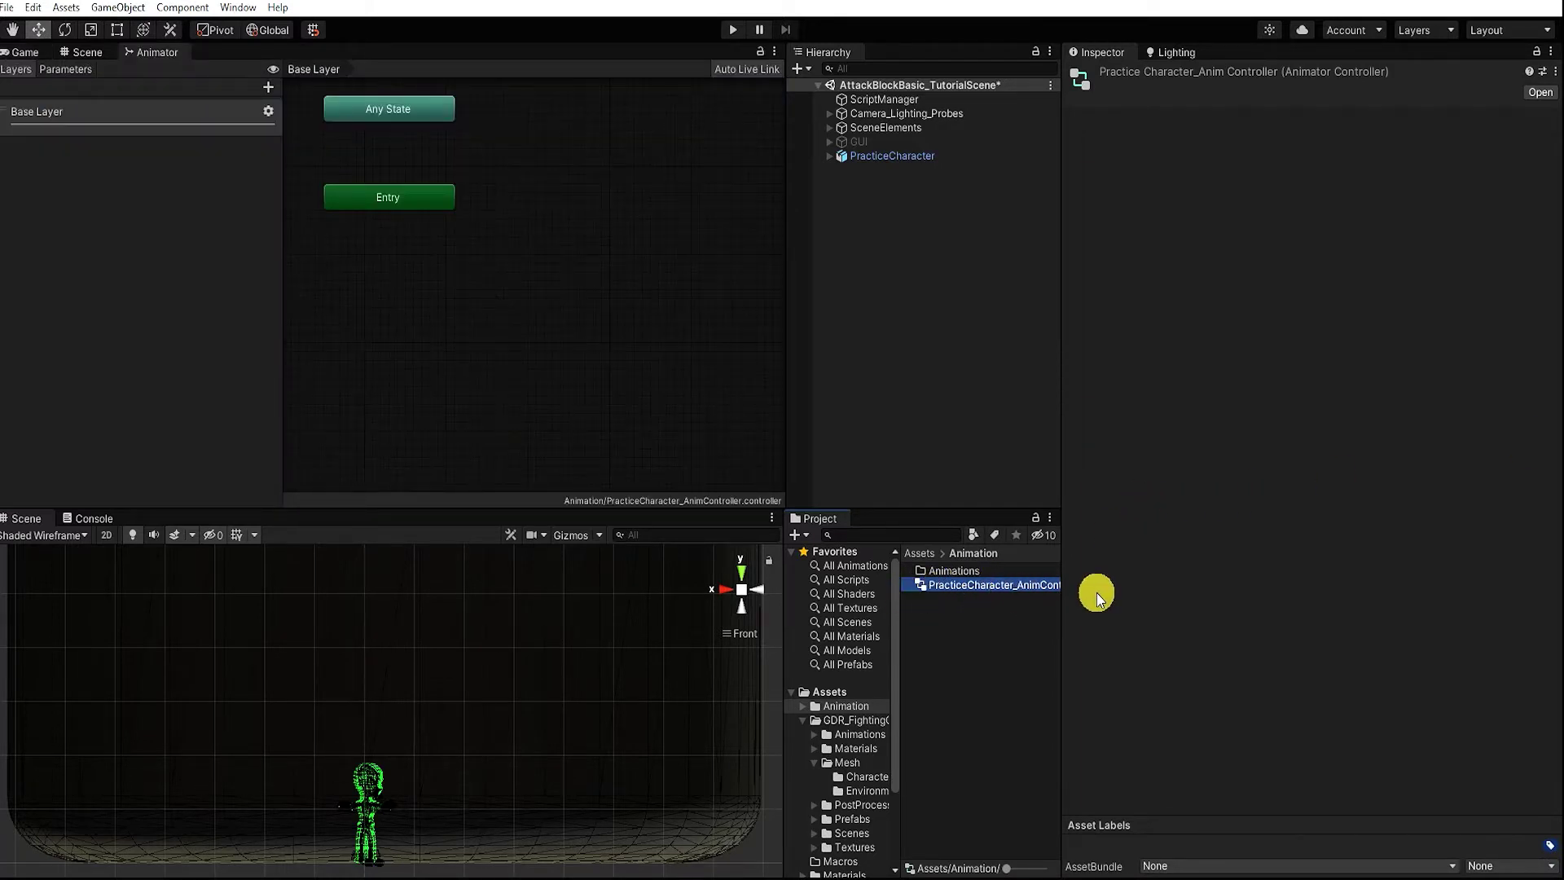
pyautogui.click(814, 734)
pyautogui.click(863, 749)
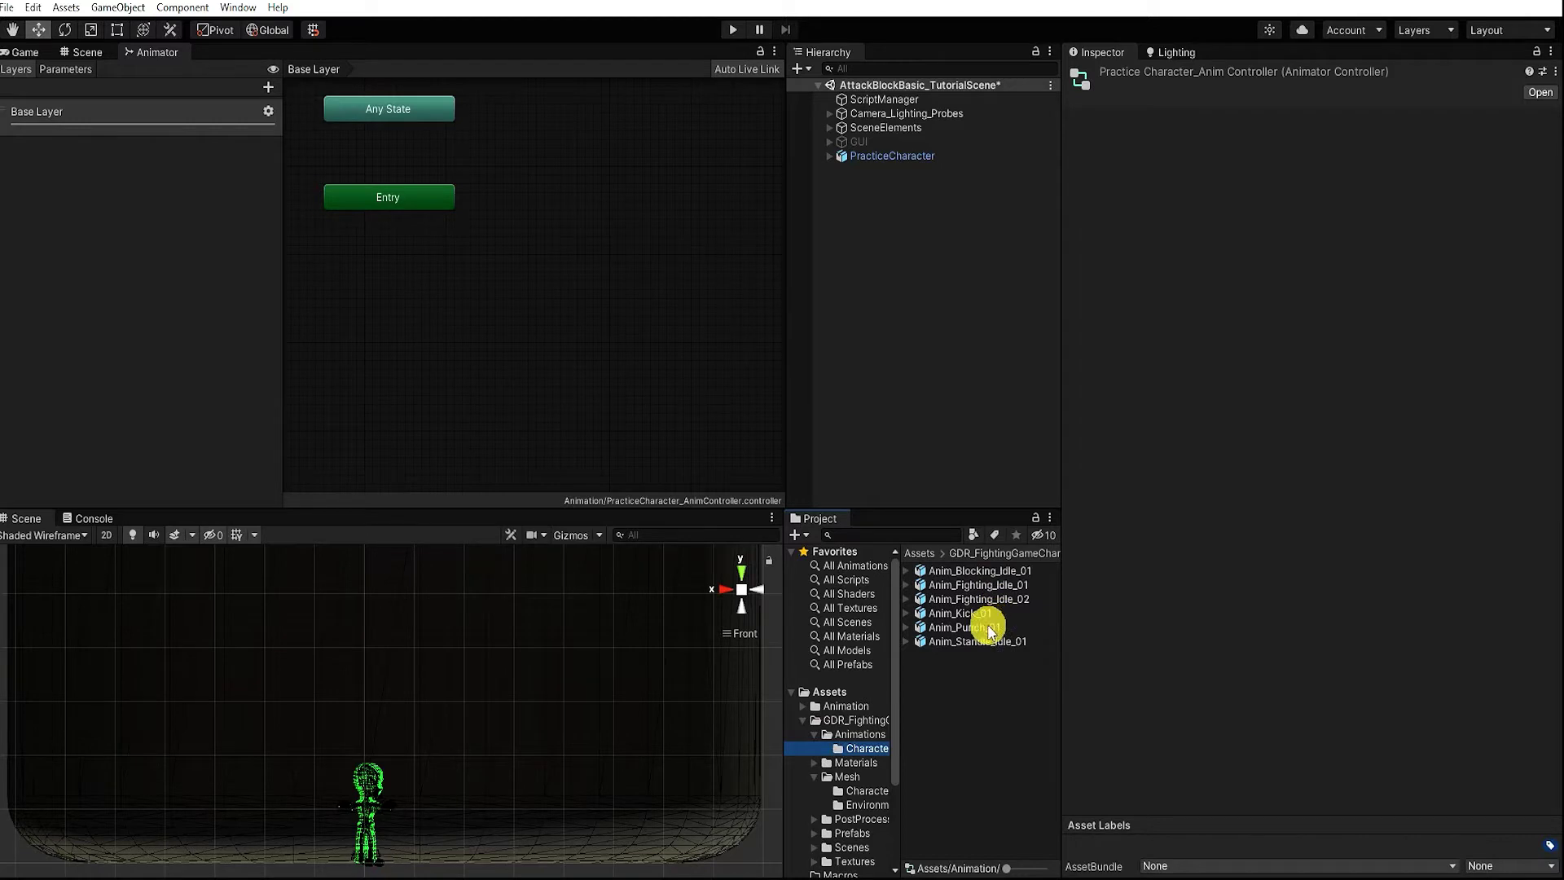
pyautogui.moveTo(987, 590); pyautogui.dragTo(418, 315)
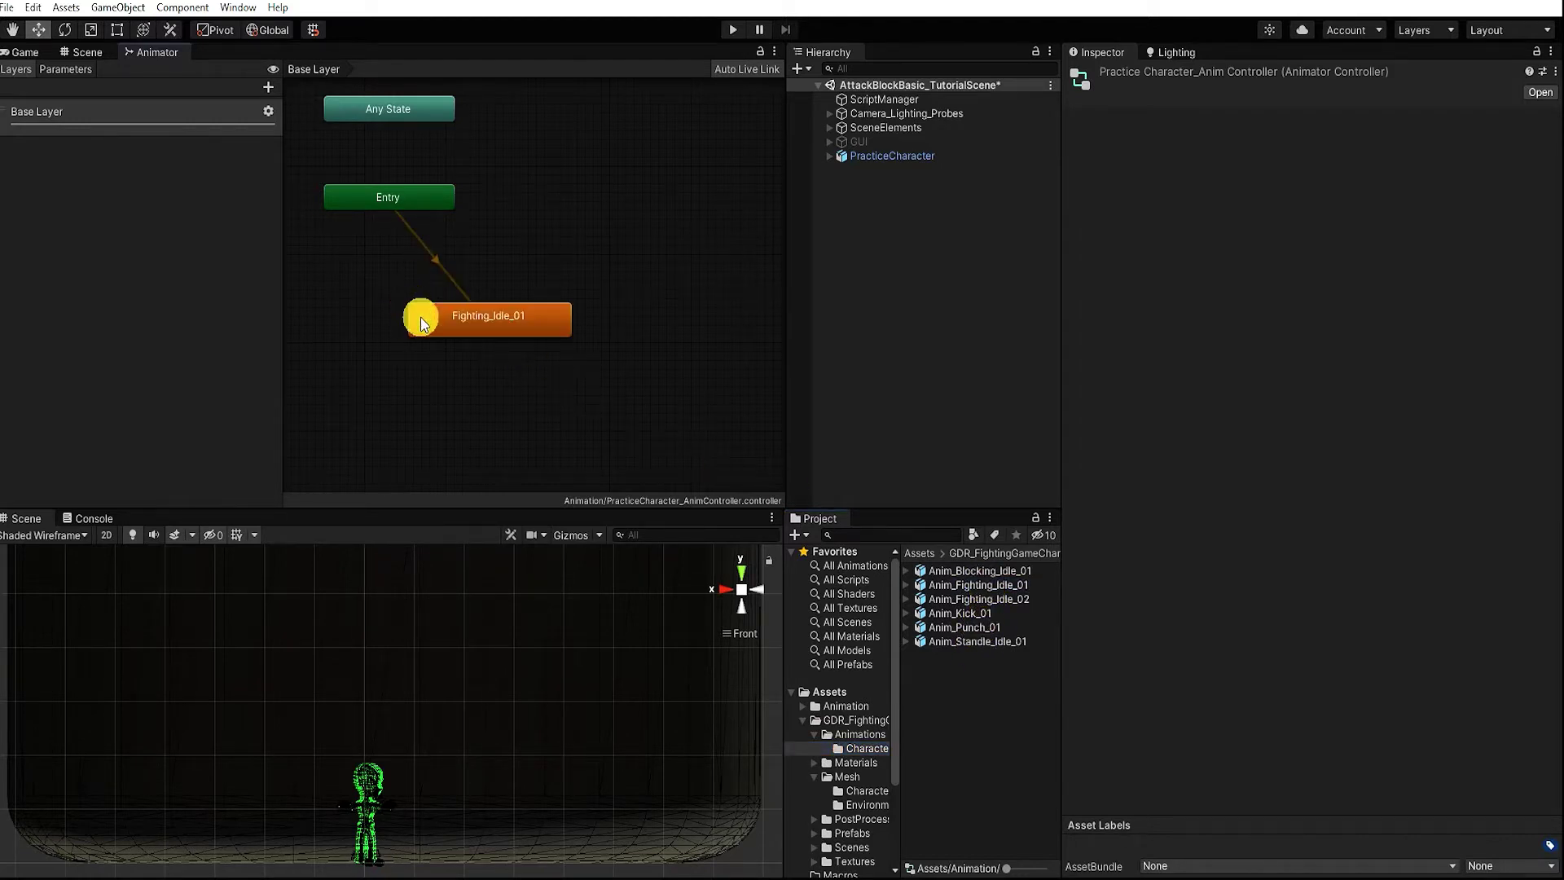
pyautogui.moveTo(535, 332); pyautogui.dragTo(436, 341)
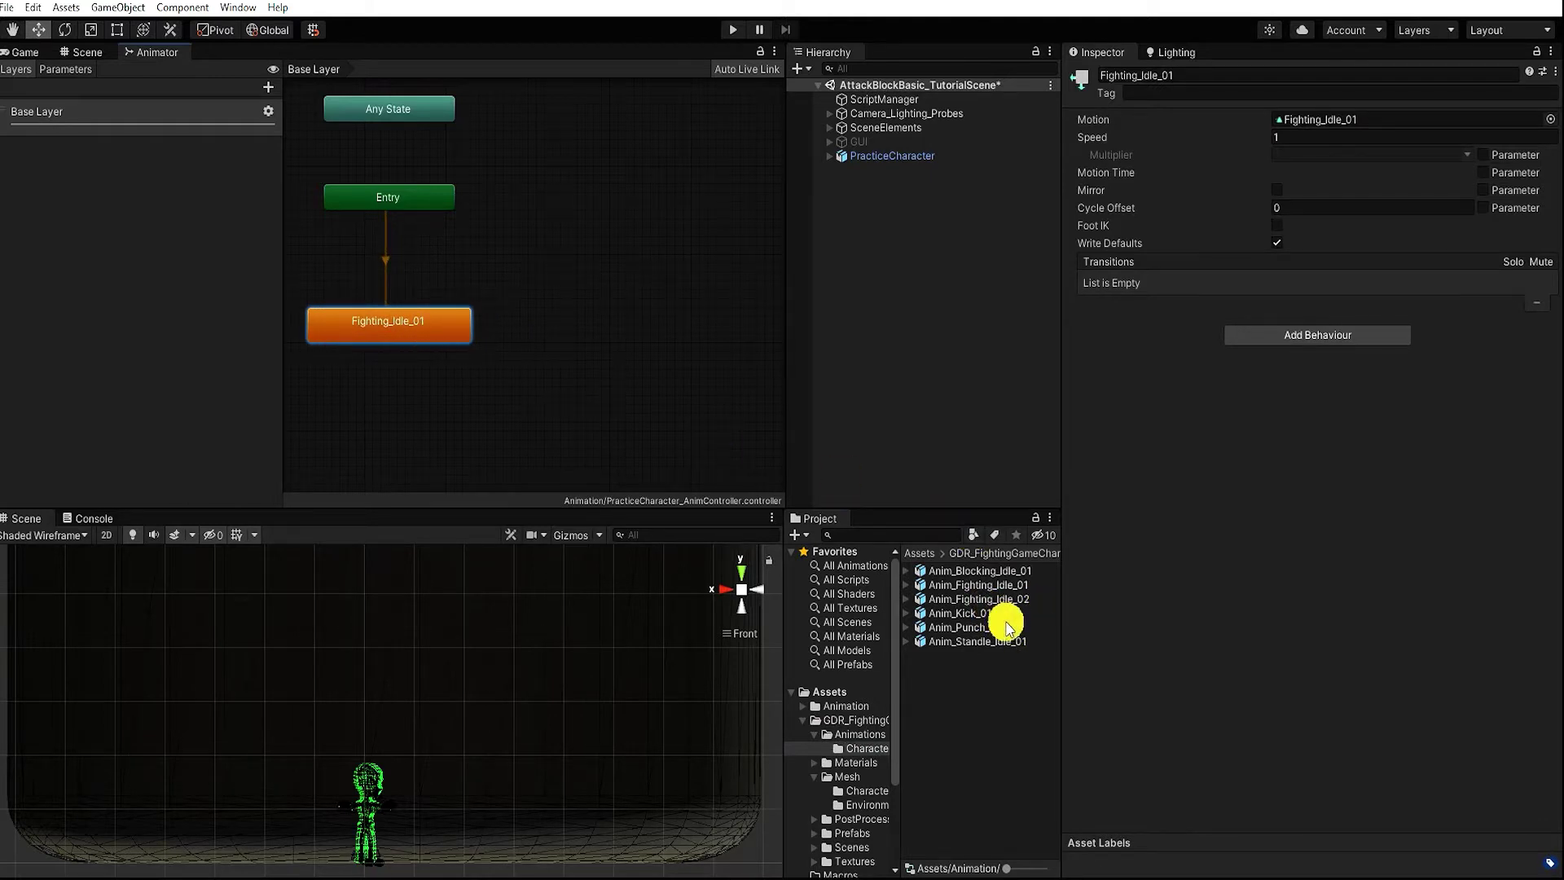
pyautogui.moveTo(990, 614); pyautogui.dragTo(568, 221)
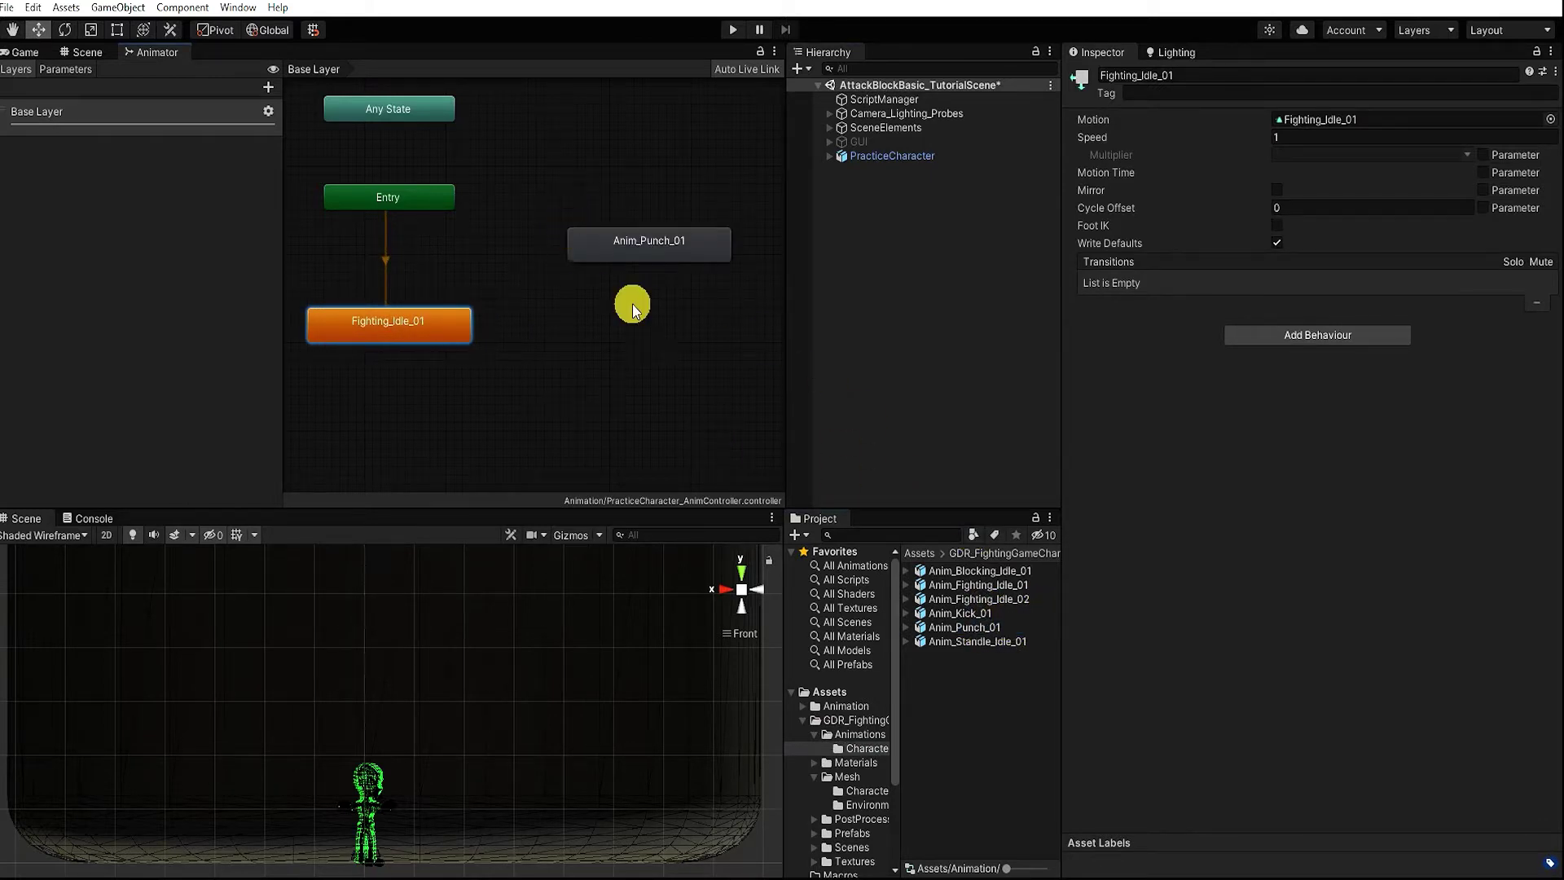
pyautogui.moveTo(975, 572); pyautogui.dragTo(618, 346)
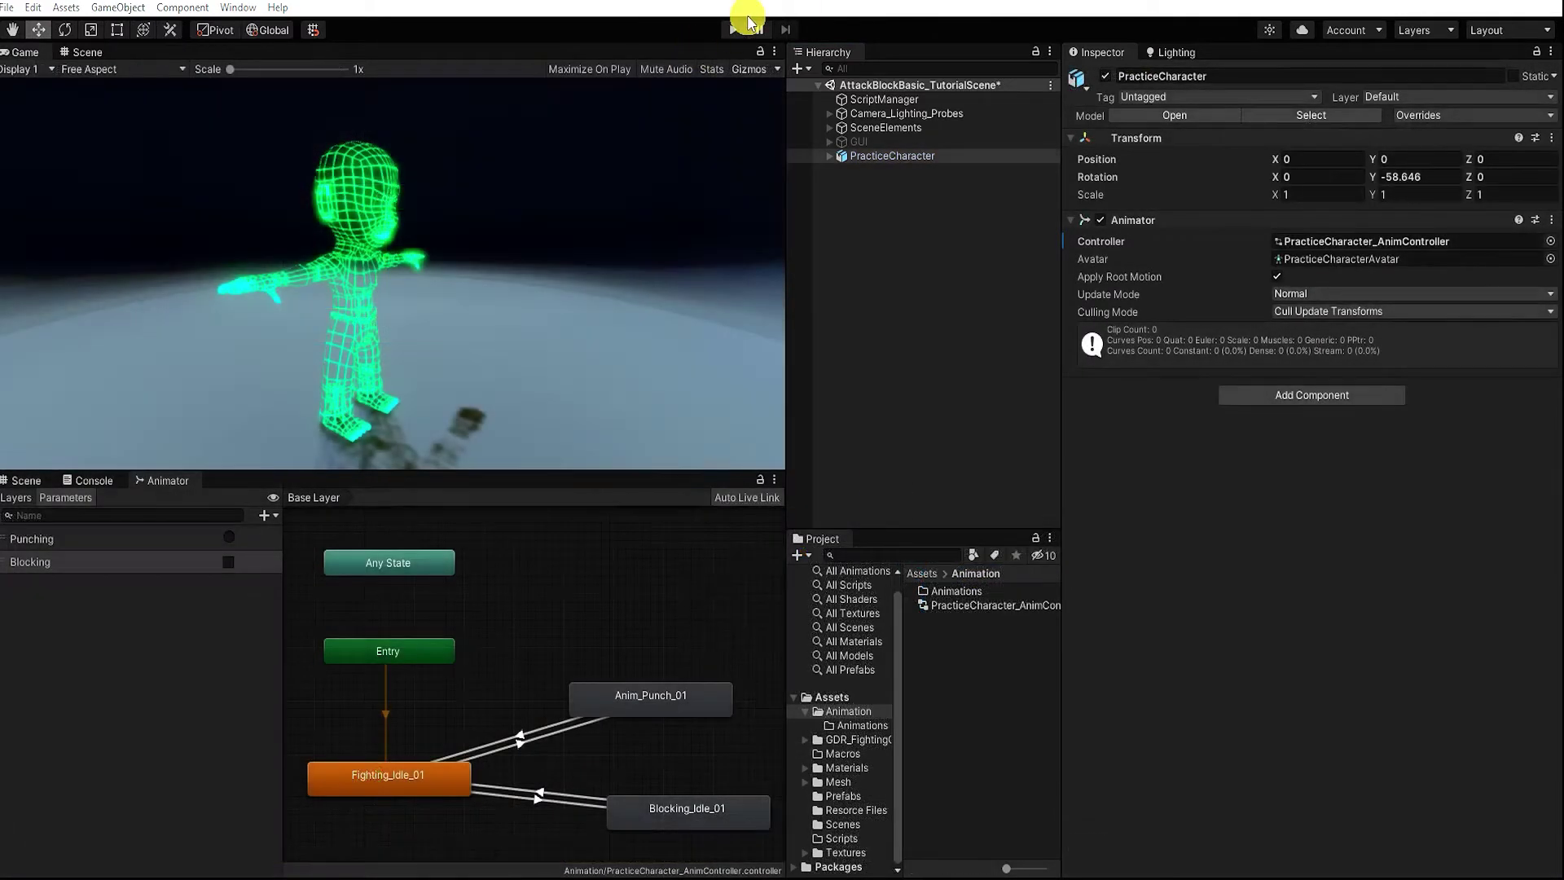
pyautogui.click(733, 30)
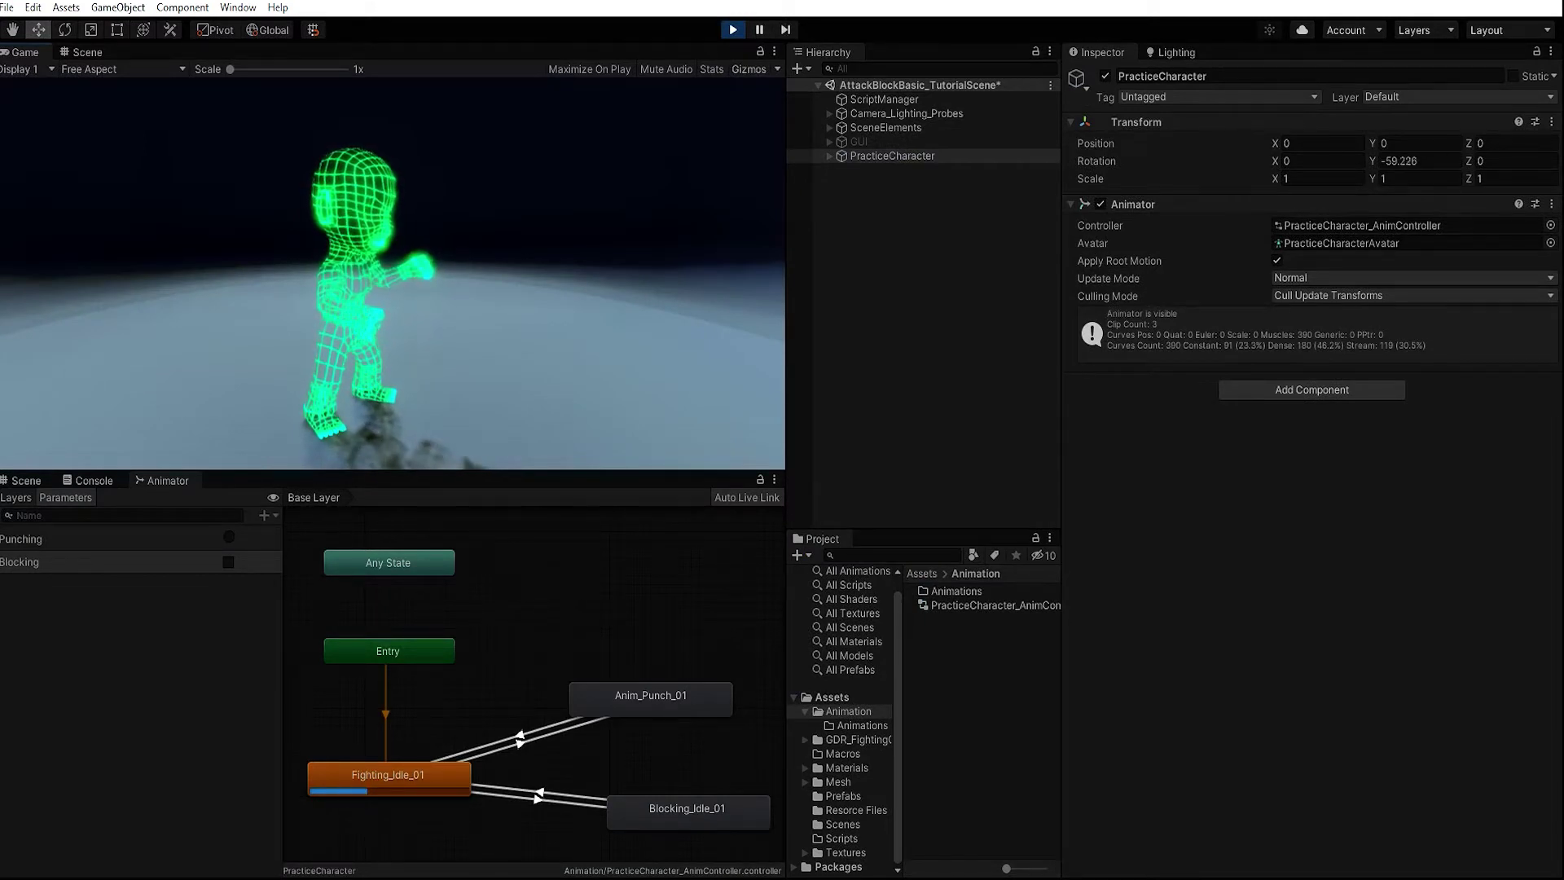
pyautogui.click(890, 268)
pyautogui.click(892, 156)
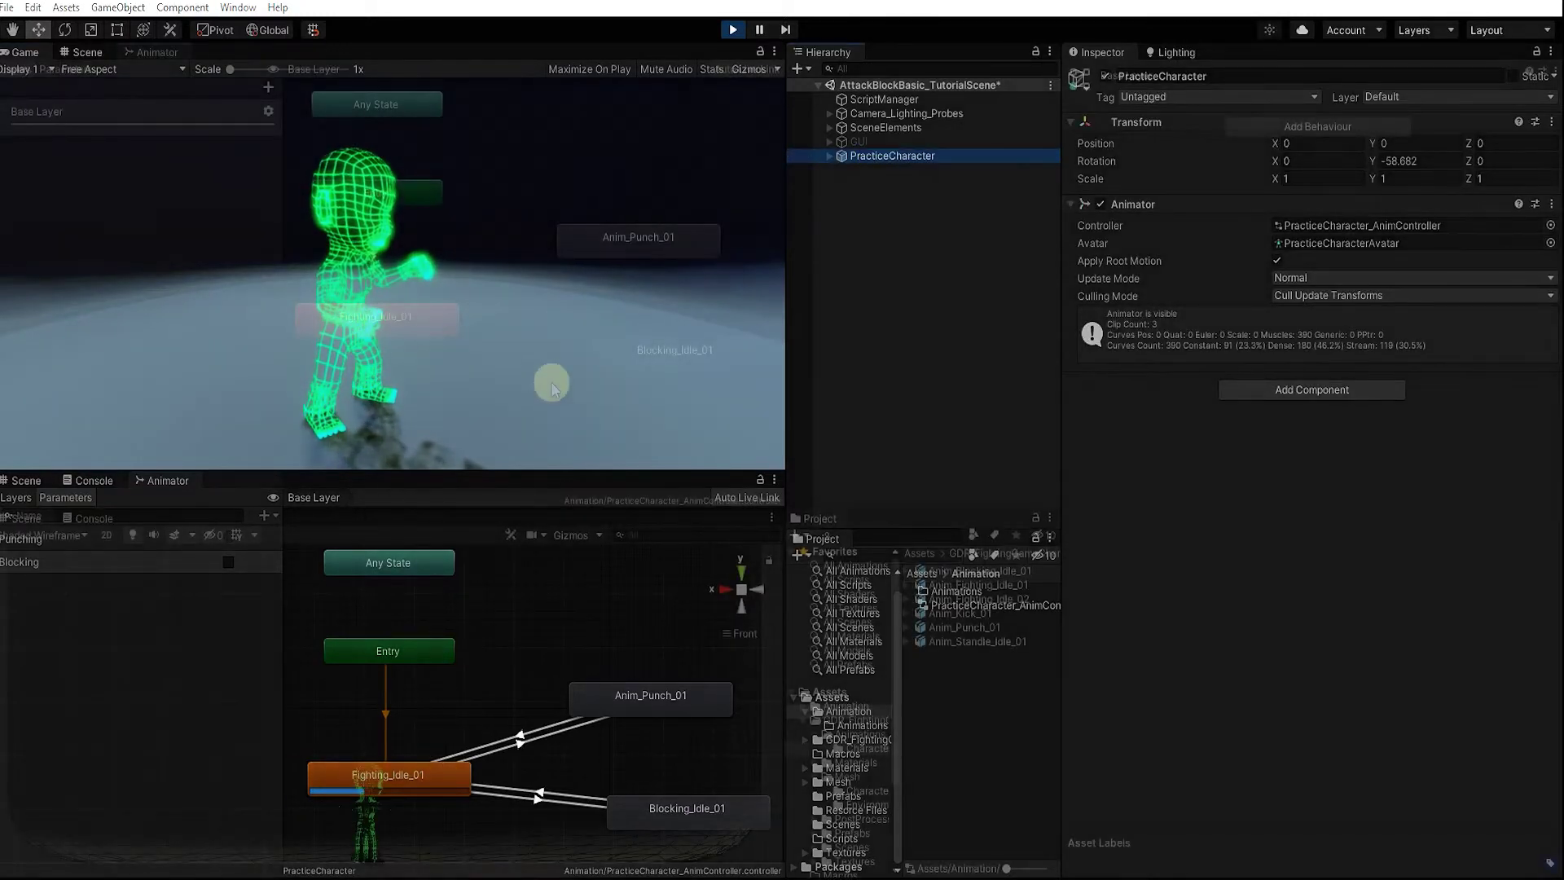
pyautogui.click(363, 320)
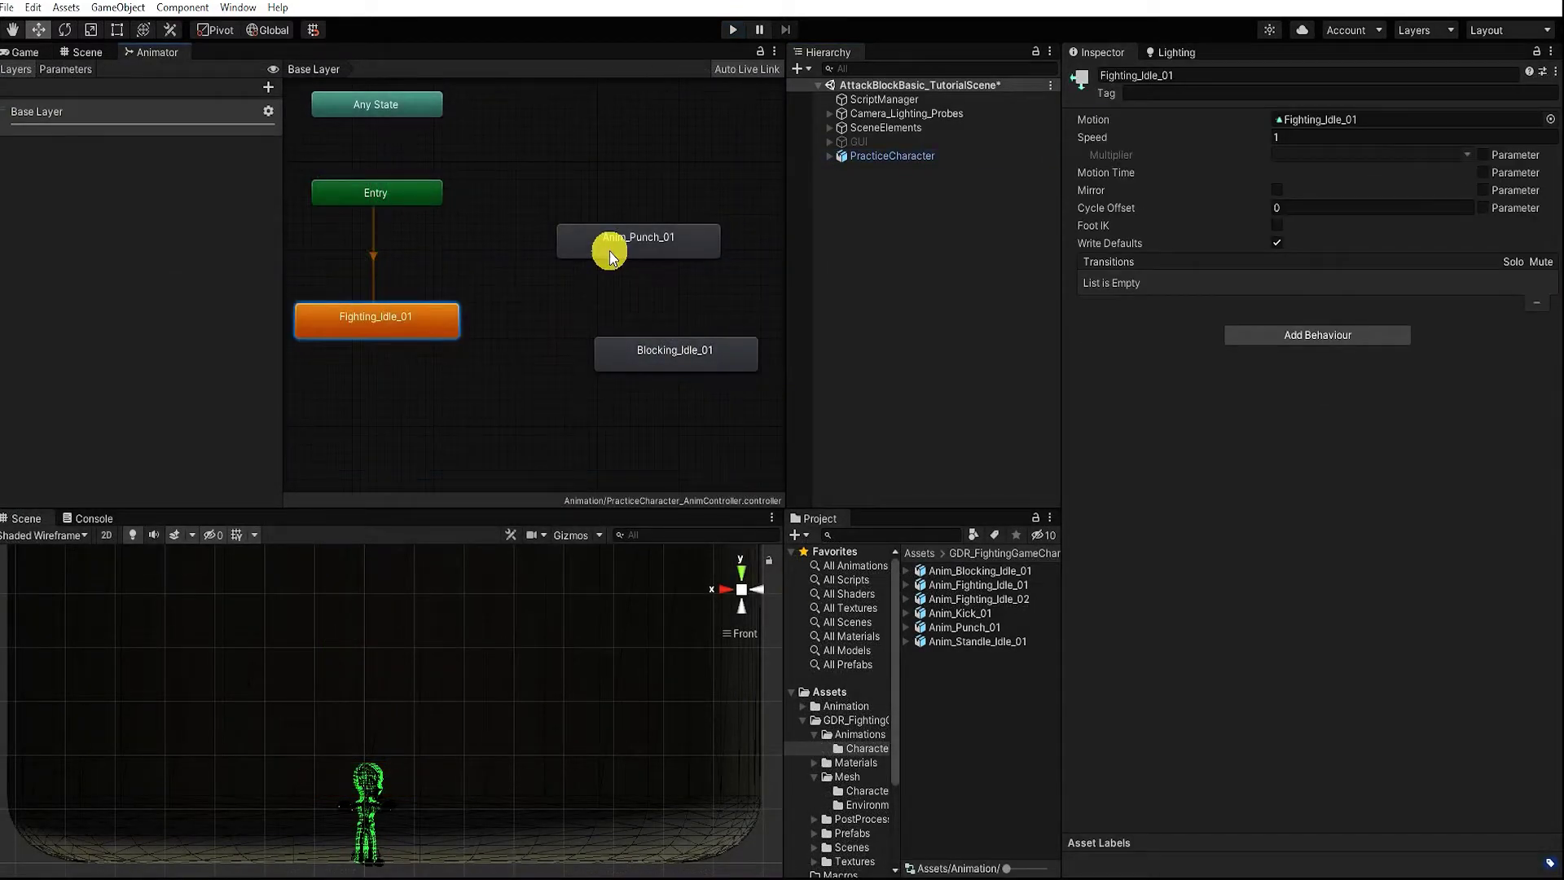
# Try making Anim_Punch_01 the layer's default state, then undo it
pyautogui.click(610, 249)
pyautogui.rightClick(609, 249)
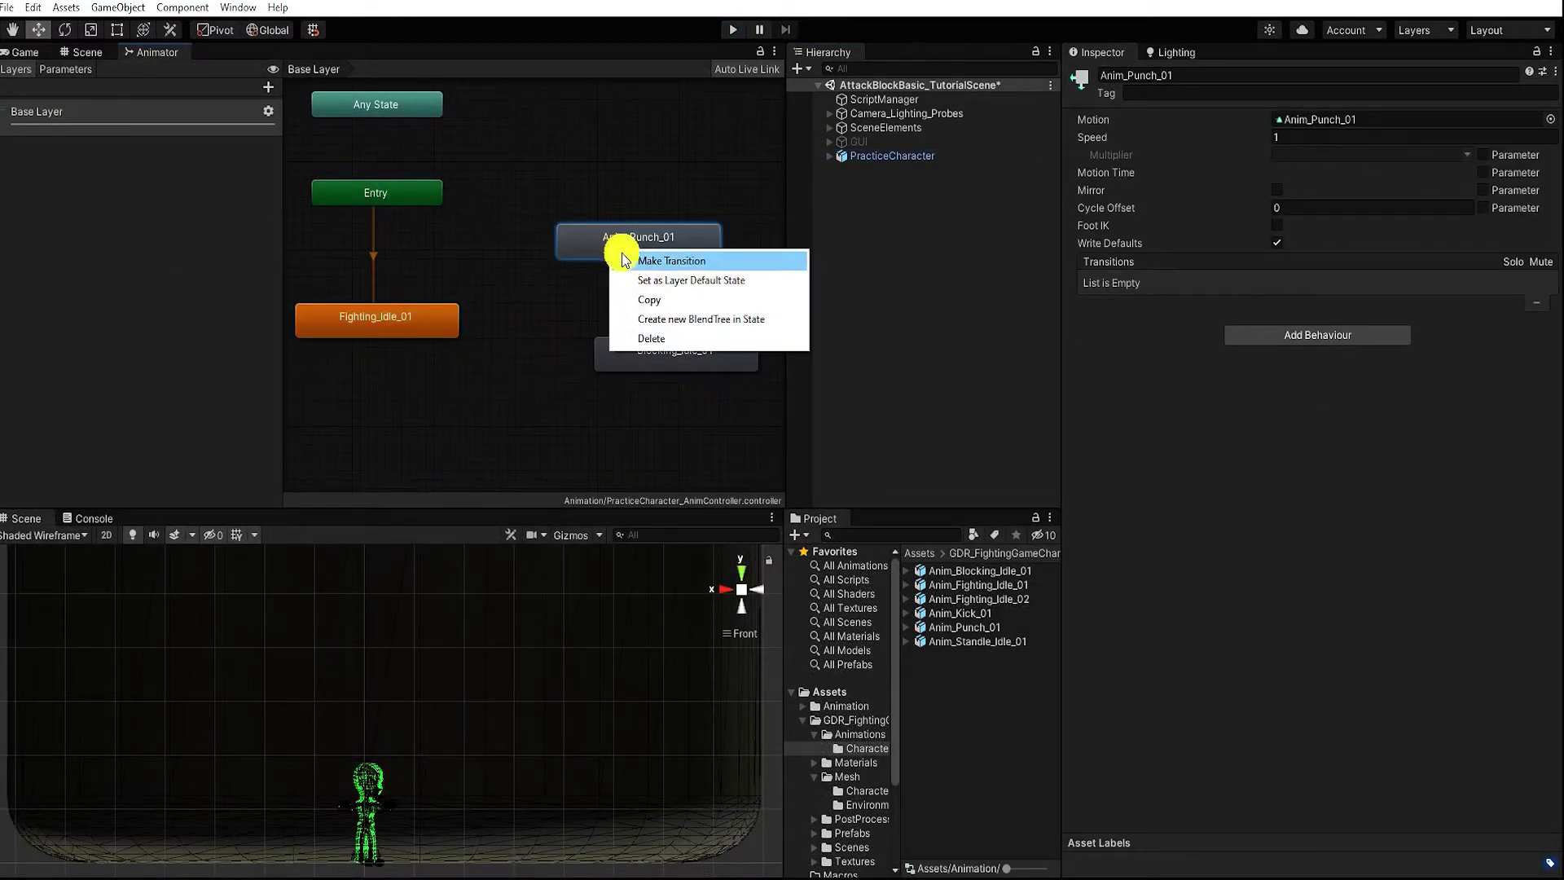
pyautogui.click(668, 282)
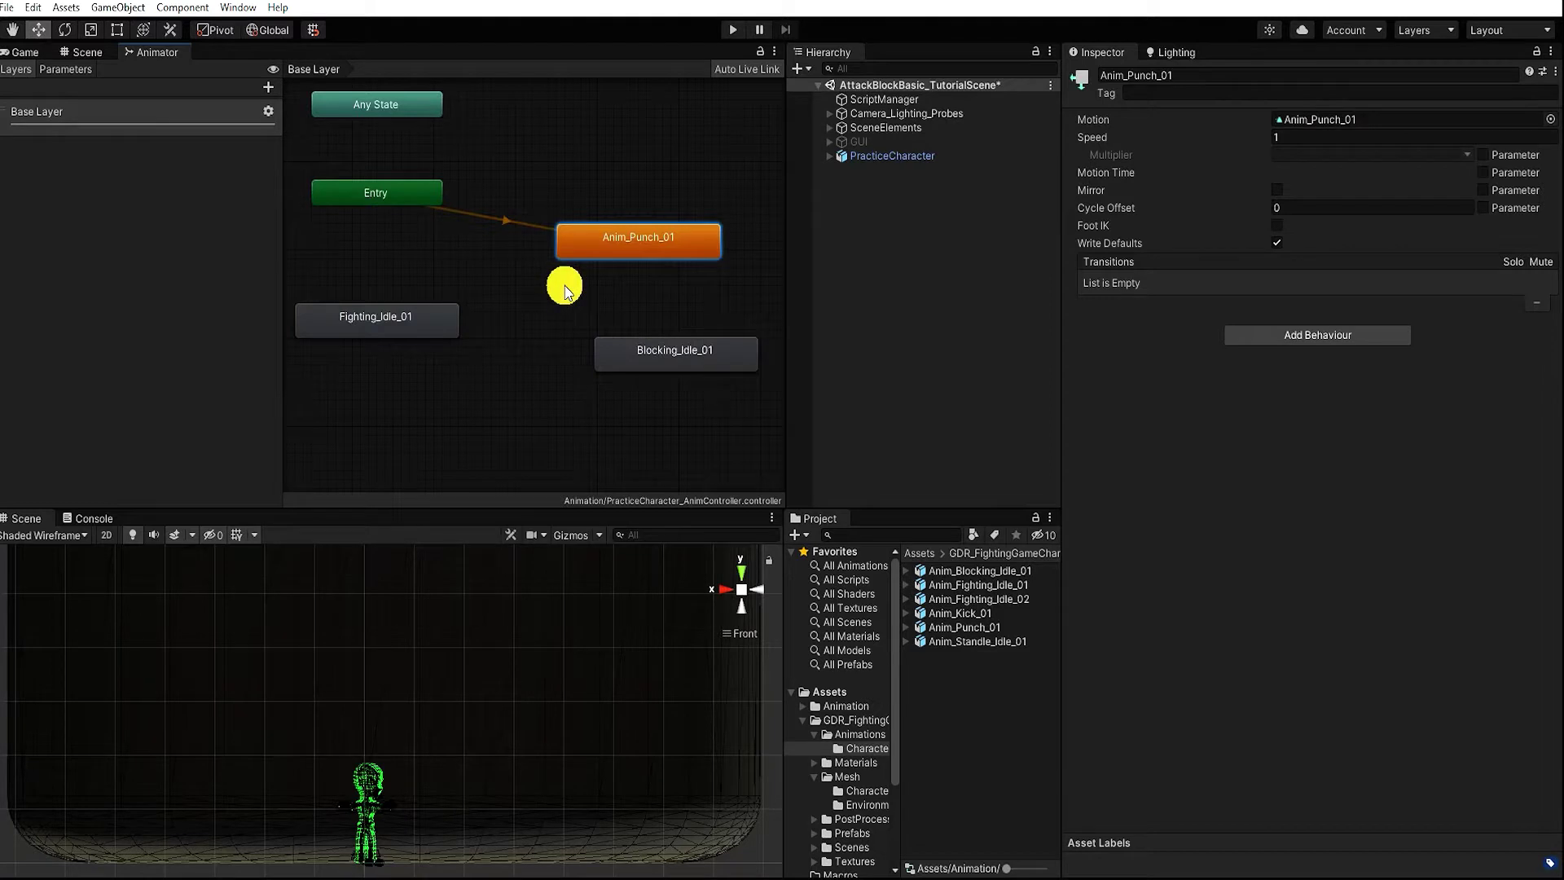
pyautogui.hotkey('ctrl', 'z')
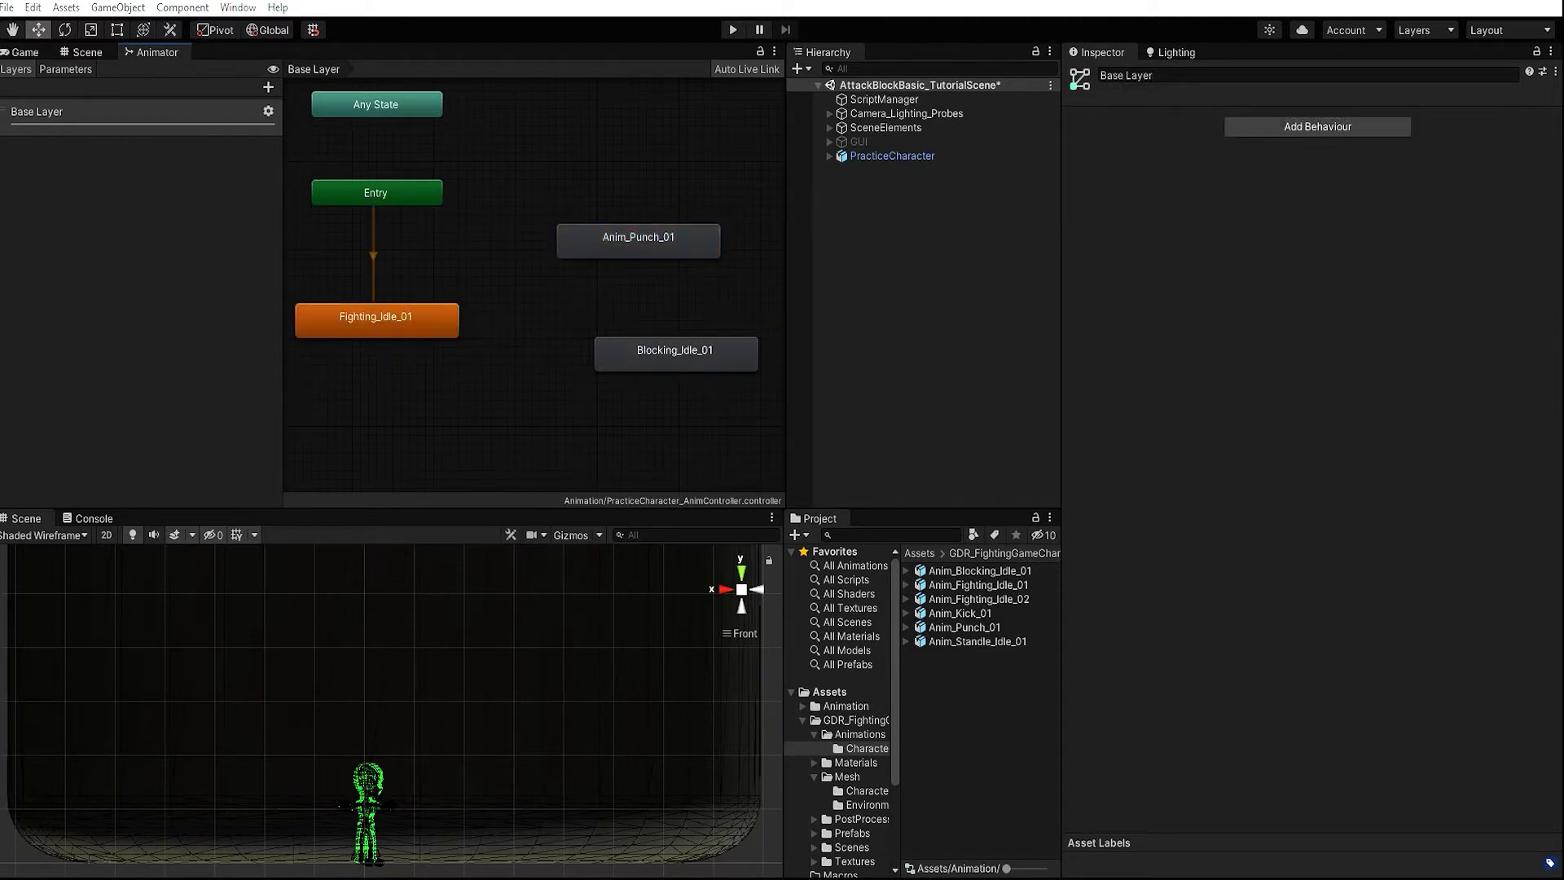
# Swap the idle state's motion to Fighting_Idle_02, then revert it to Fighting_Idle_01
pyautogui.click(408, 316)
pyautogui.click(906, 599)
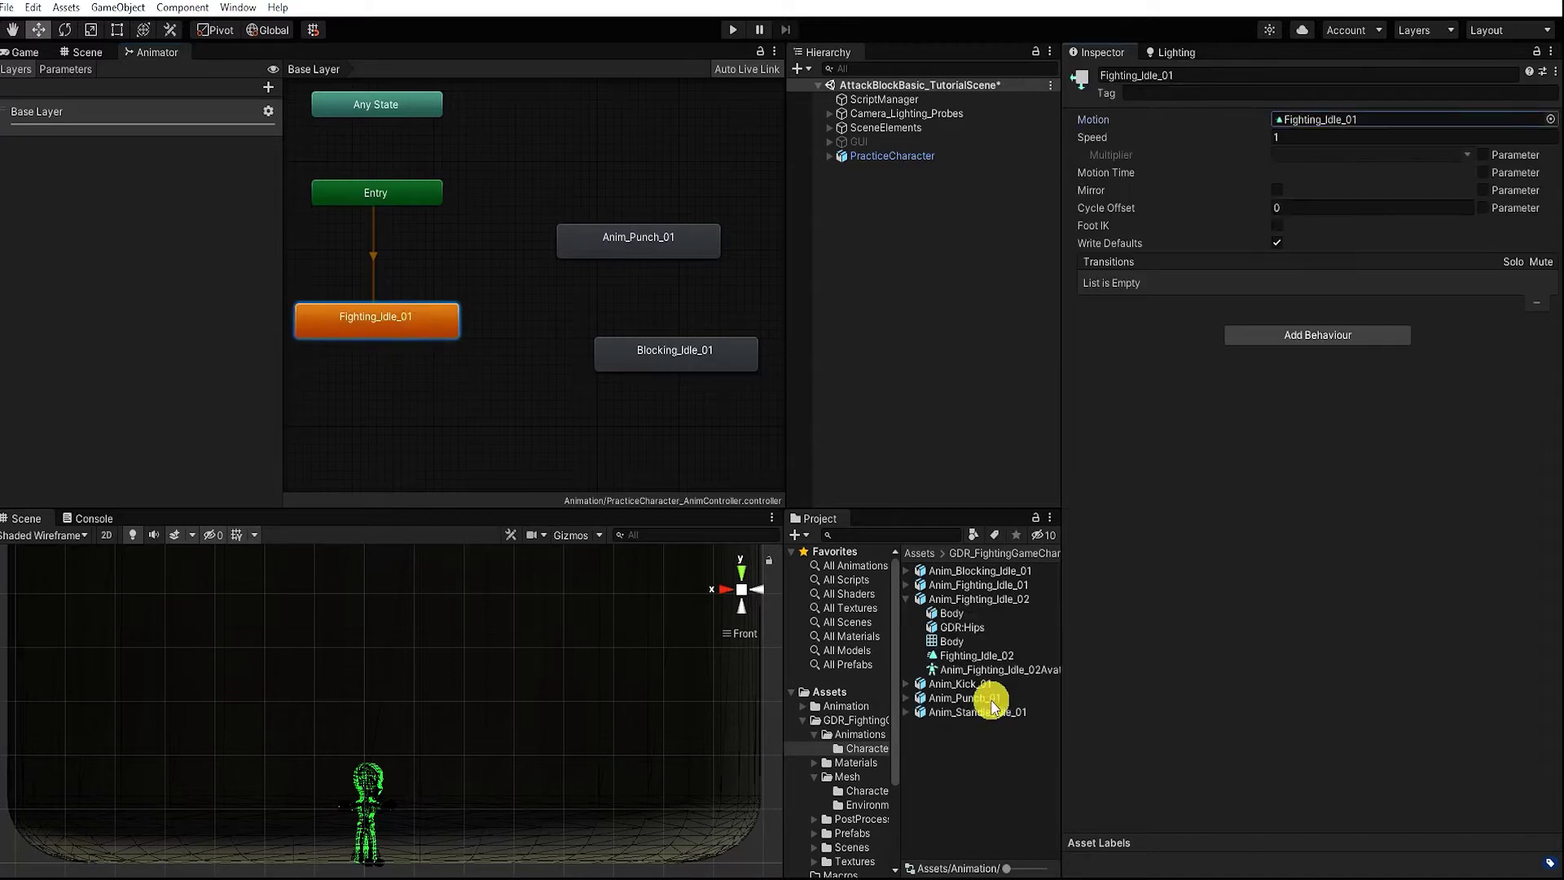
pyautogui.moveTo(984, 662); pyautogui.dragTo(1301, 122)
pyautogui.click(907, 600)
pyautogui.hotkey('ctrl', 'z')
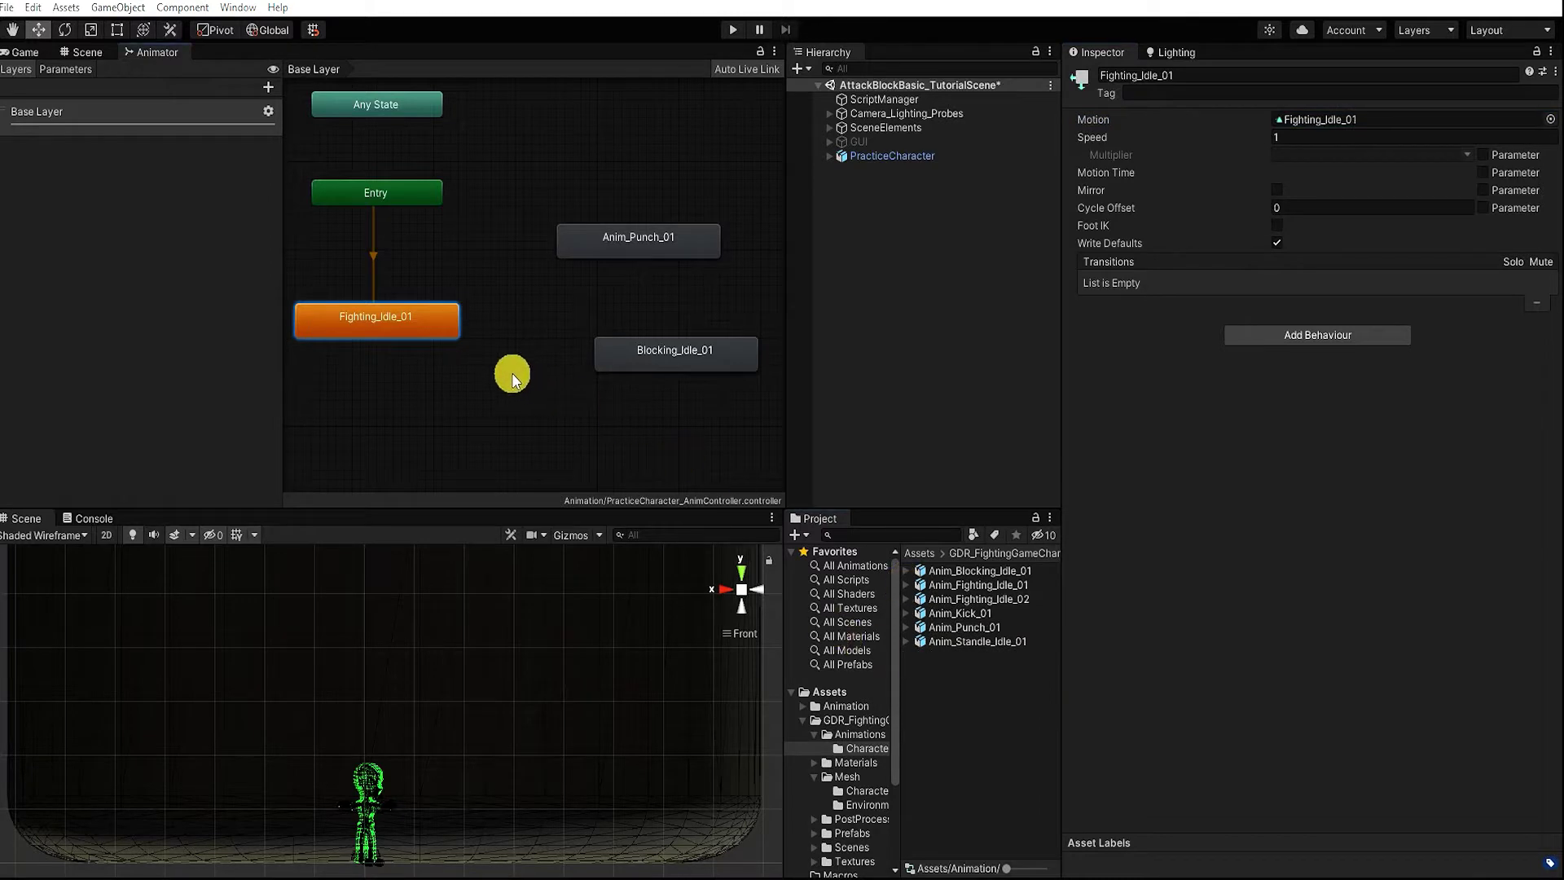
# Make transitions from Fighting_Idle_01 to Anim_Punch_01 and to Blocking_Idle_01
pyautogui.rightClick(448, 334)
pyautogui.click(477, 337)
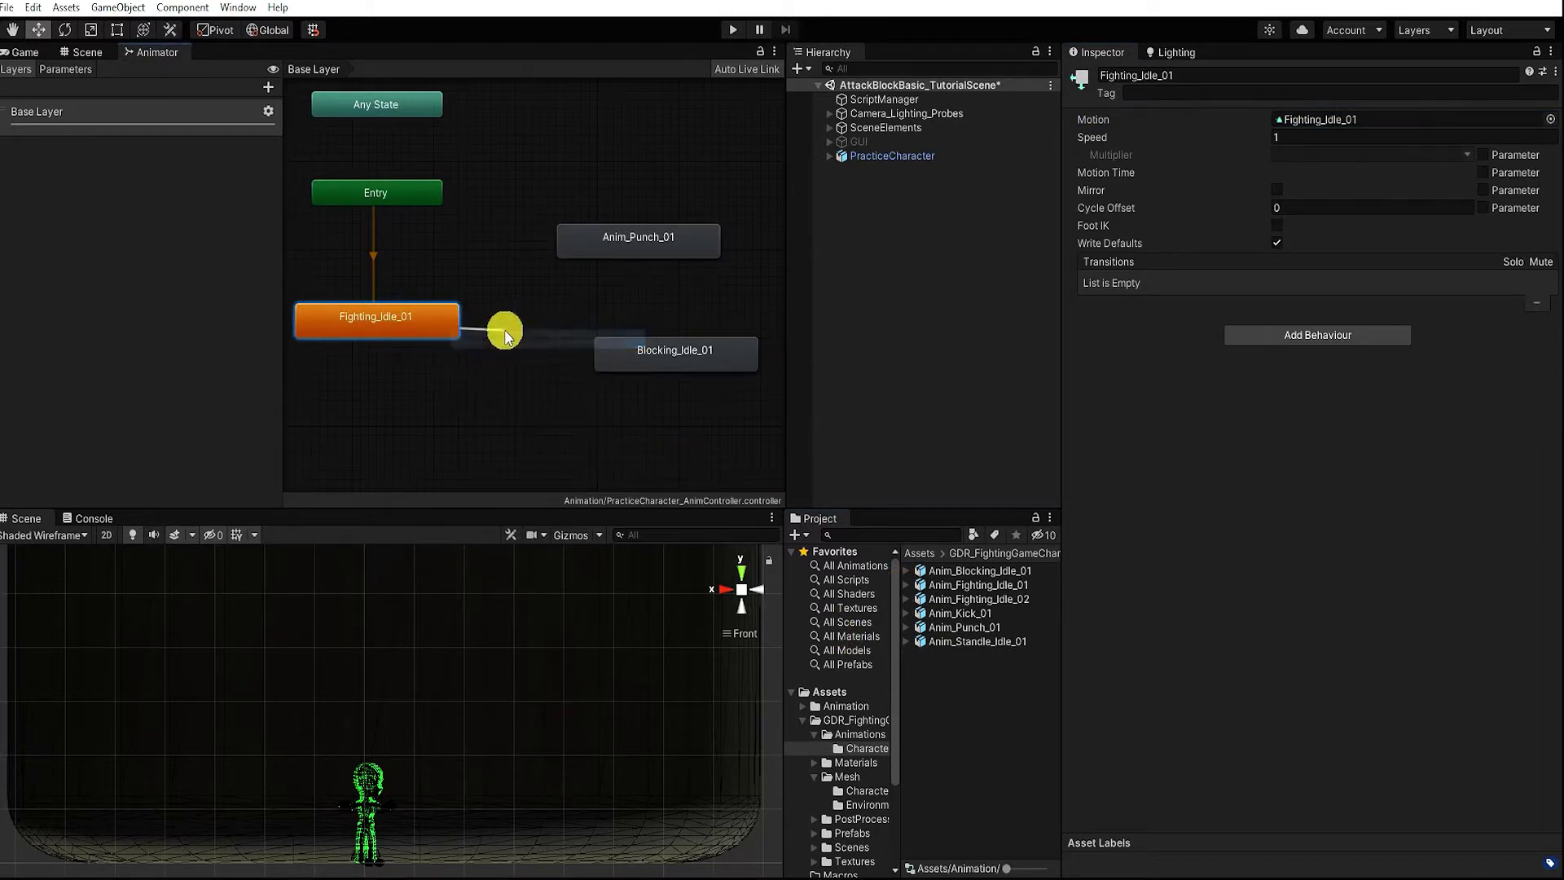
pyautogui.click(604, 238)
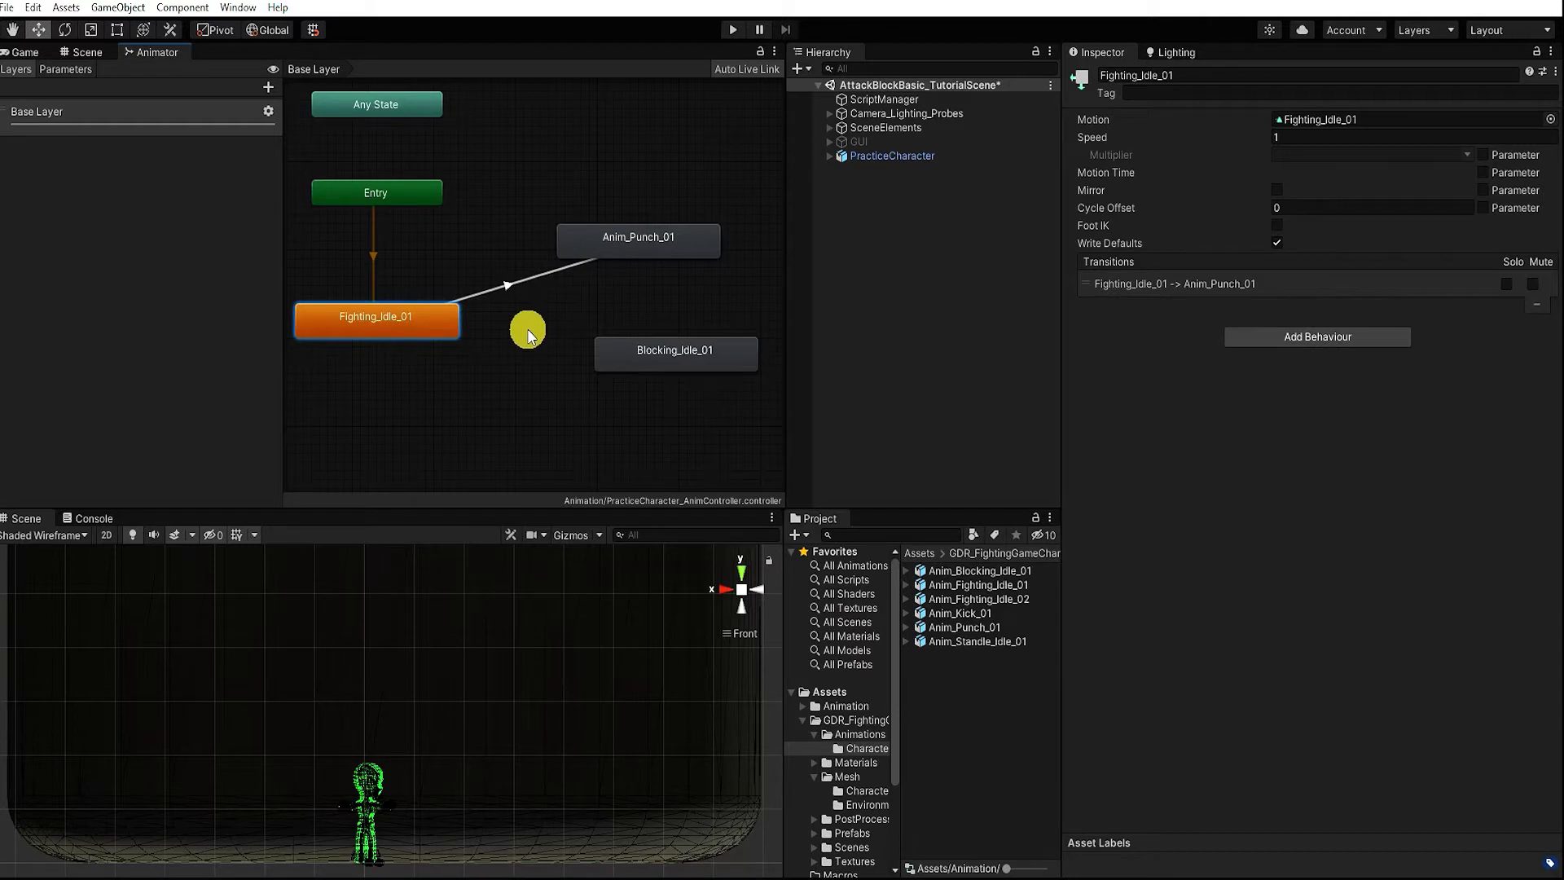
pyautogui.rightClick(447, 334)
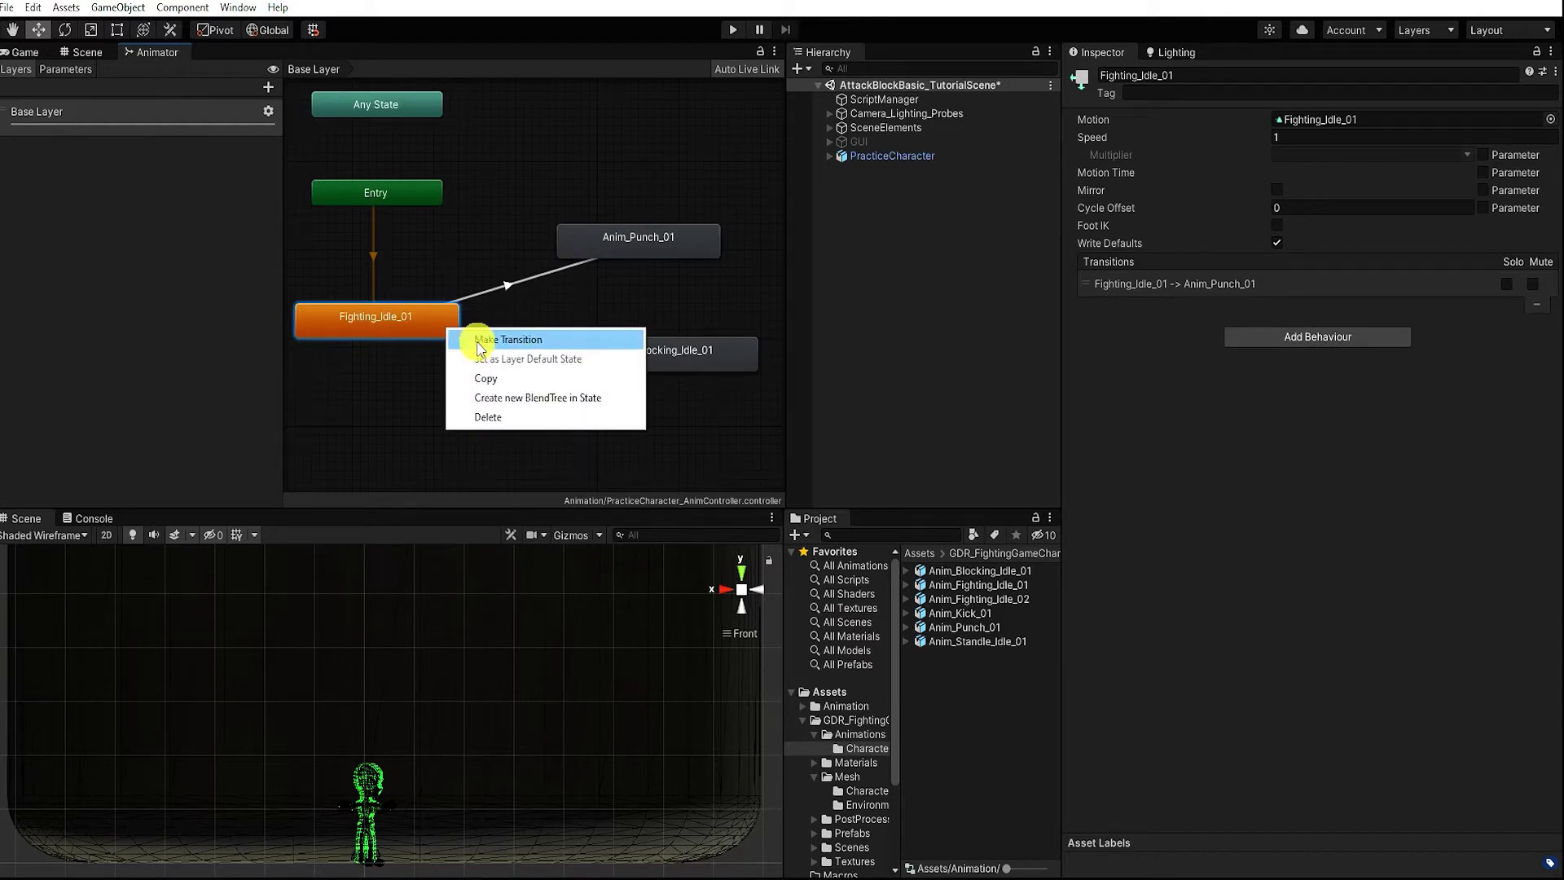
pyautogui.click(472, 339)
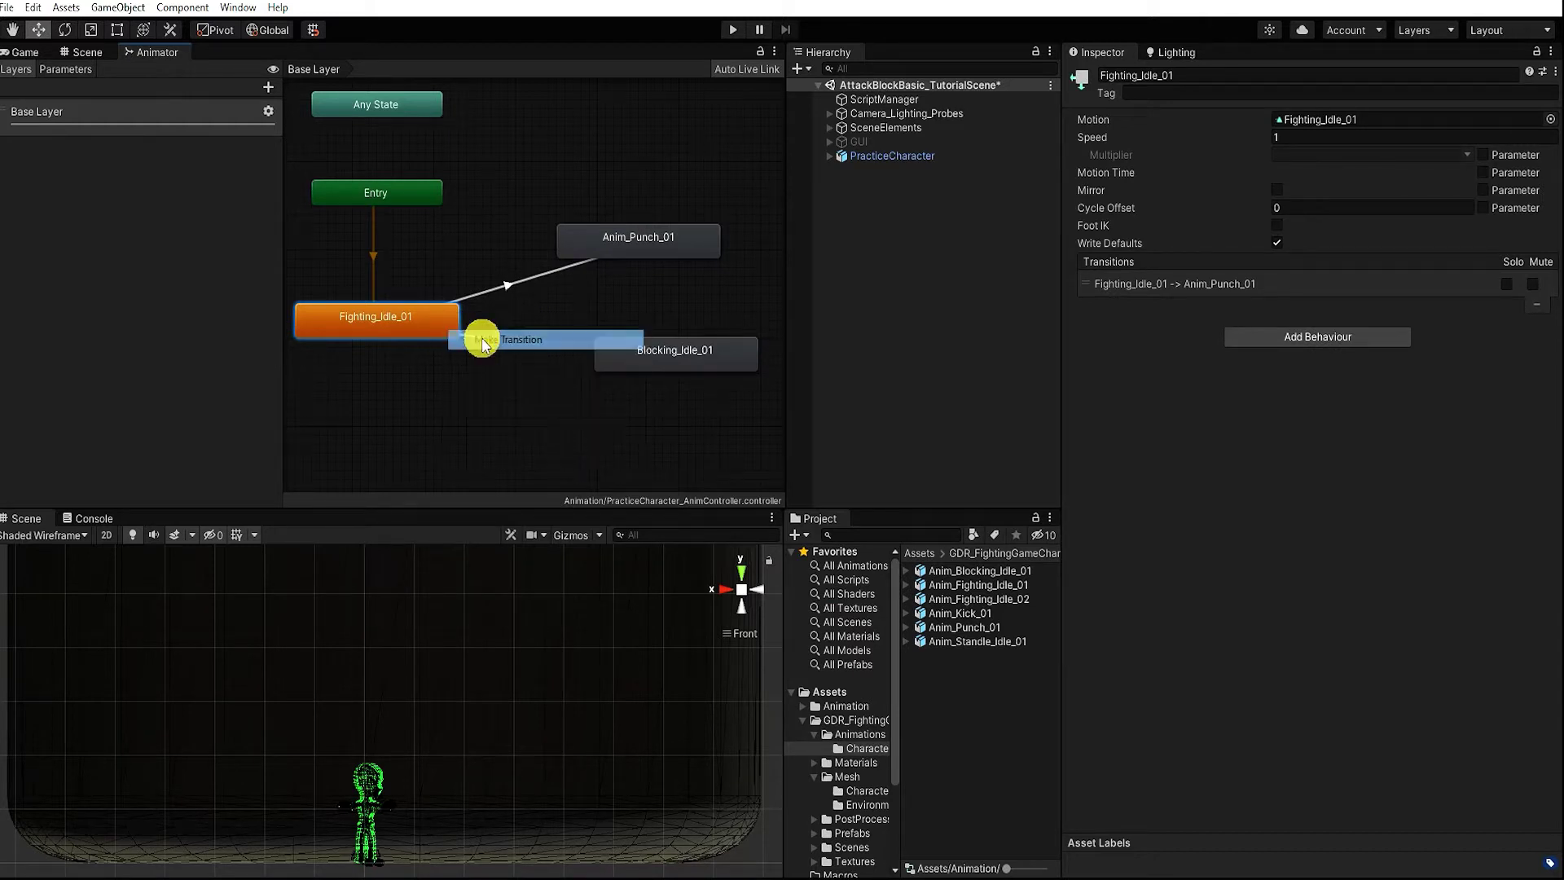
pyautogui.click(628, 349)
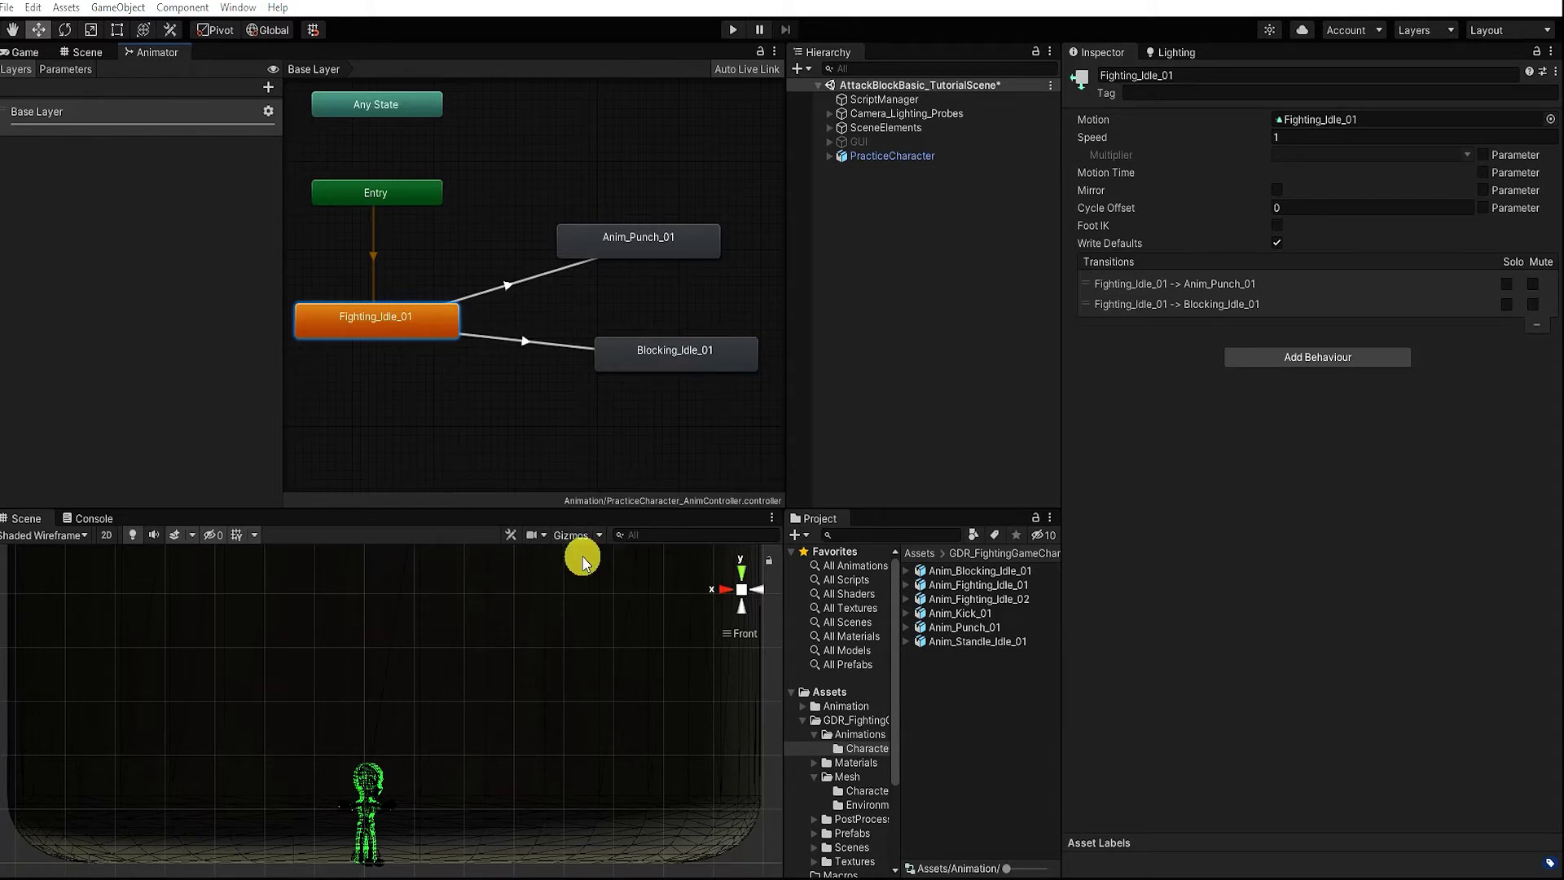
# Add return transitions from Anim_Punch_01 and Blocking_Idle_01 back to Fighting_Idle_01
pyautogui.rightClick(633, 252)
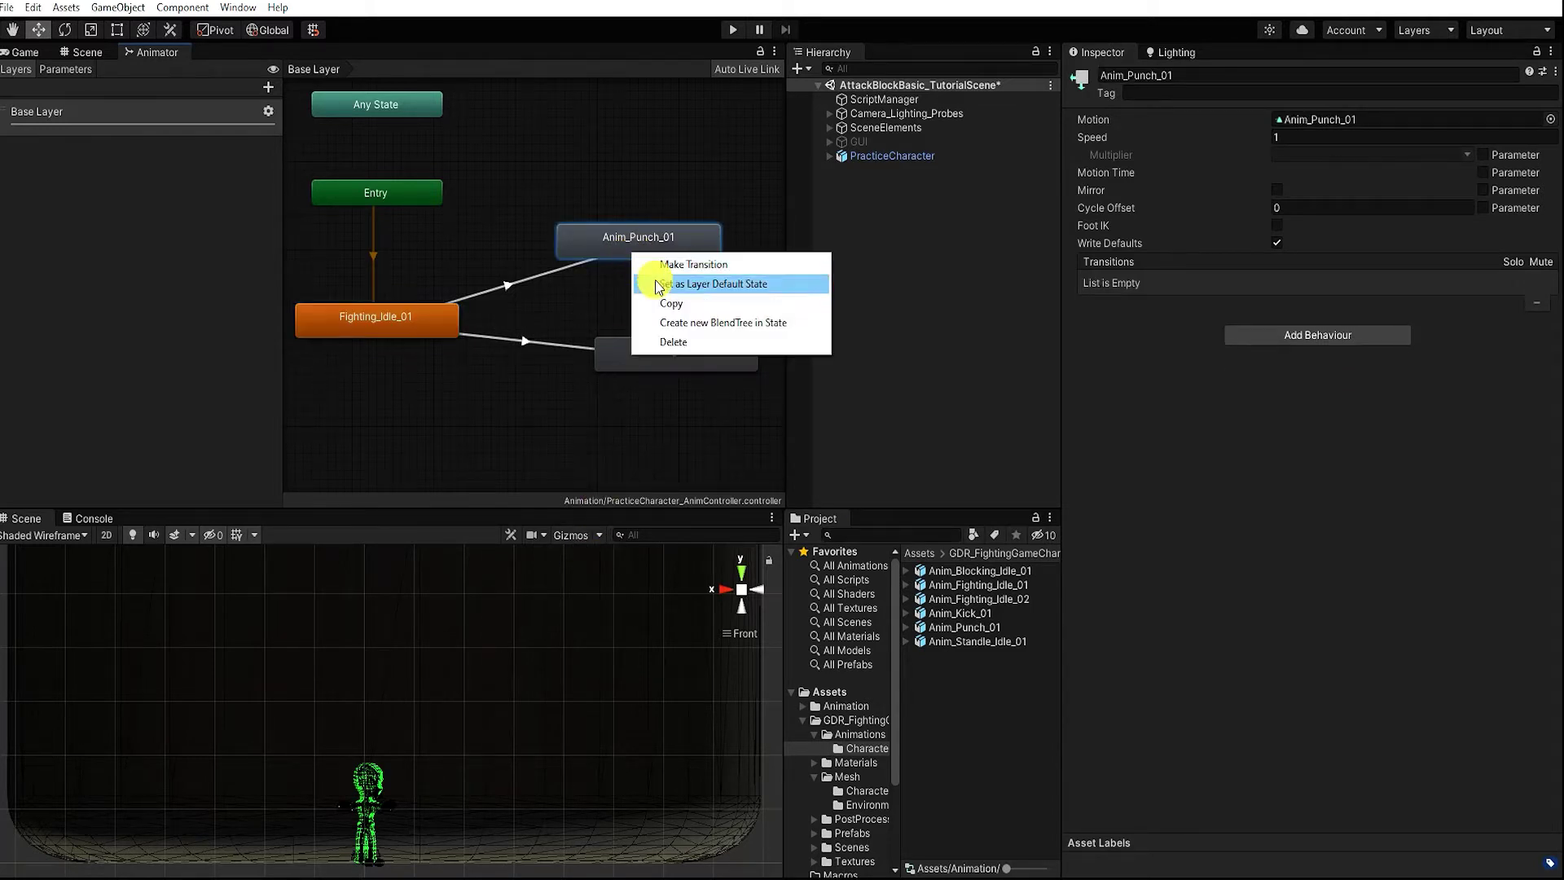
pyautogui.click(661, 265)
pyautogui.click(419, 319)
pyautogui.rightClick(659, 352)
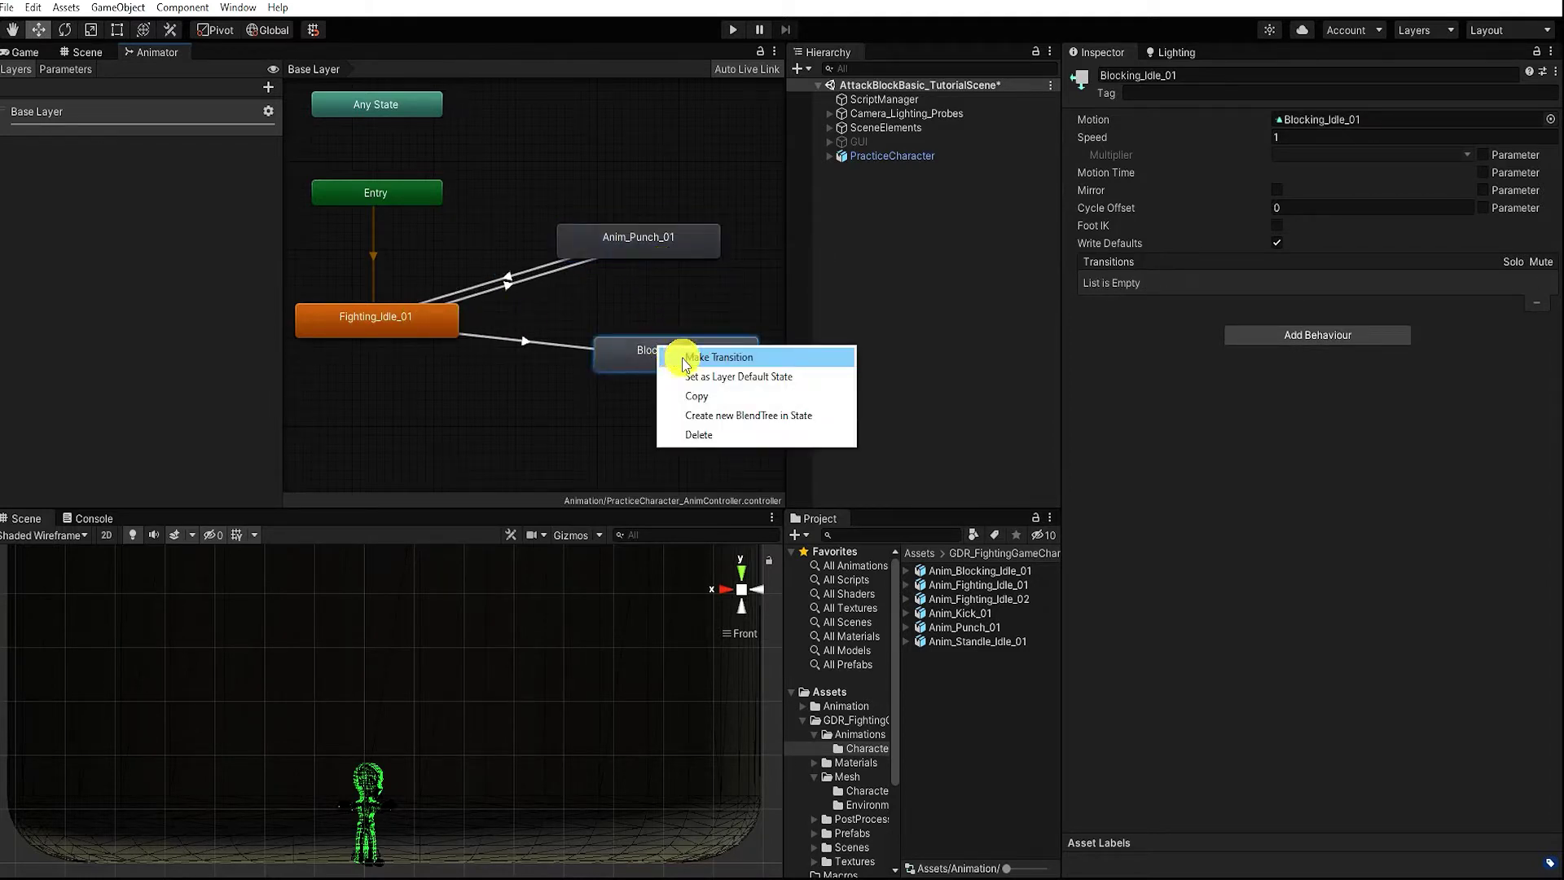
pyautogui.click(683, 359)
pyautogui.click(433, 328)
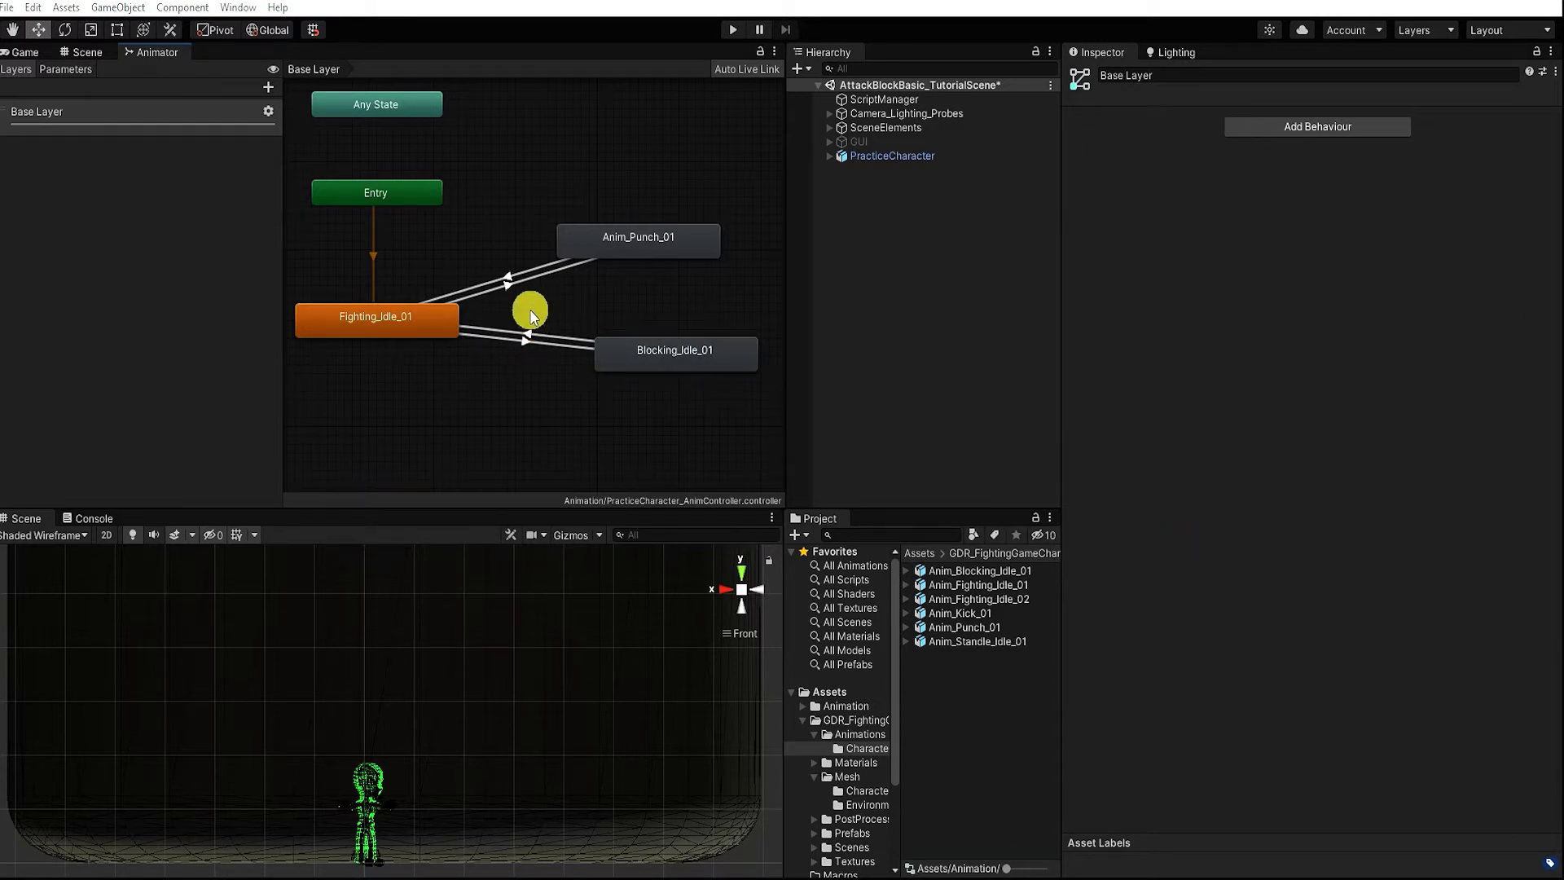
# Preview the Fighting_Idle_01 → Anim_Punch_01 transition, turn off Has Exit Time, and add two condition rows
pyautogui.click(507, 286)
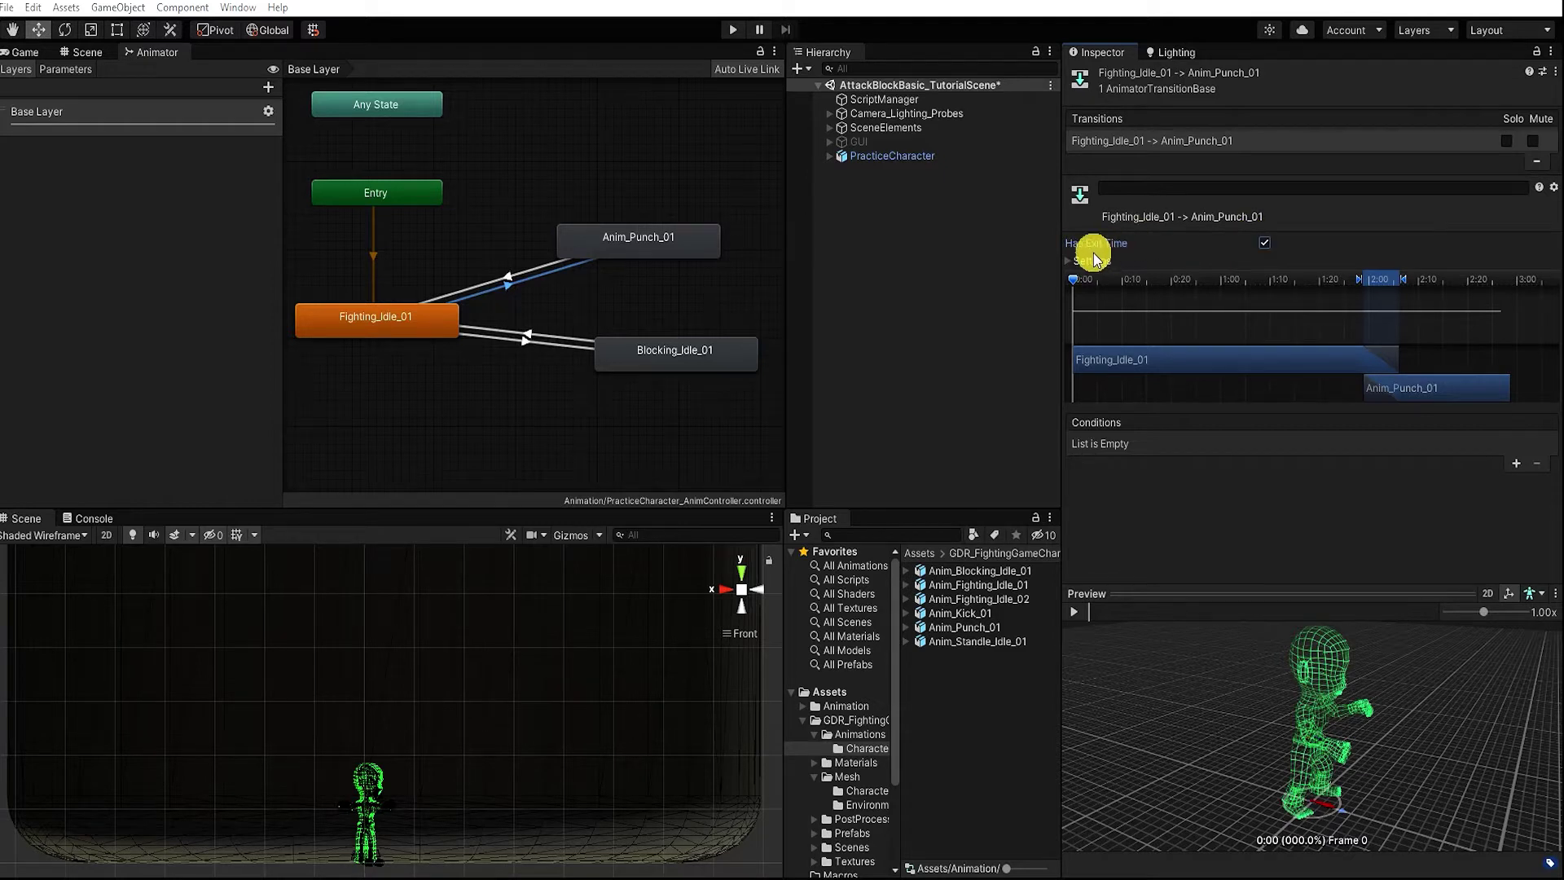
pyautogui.click(1076, 613)
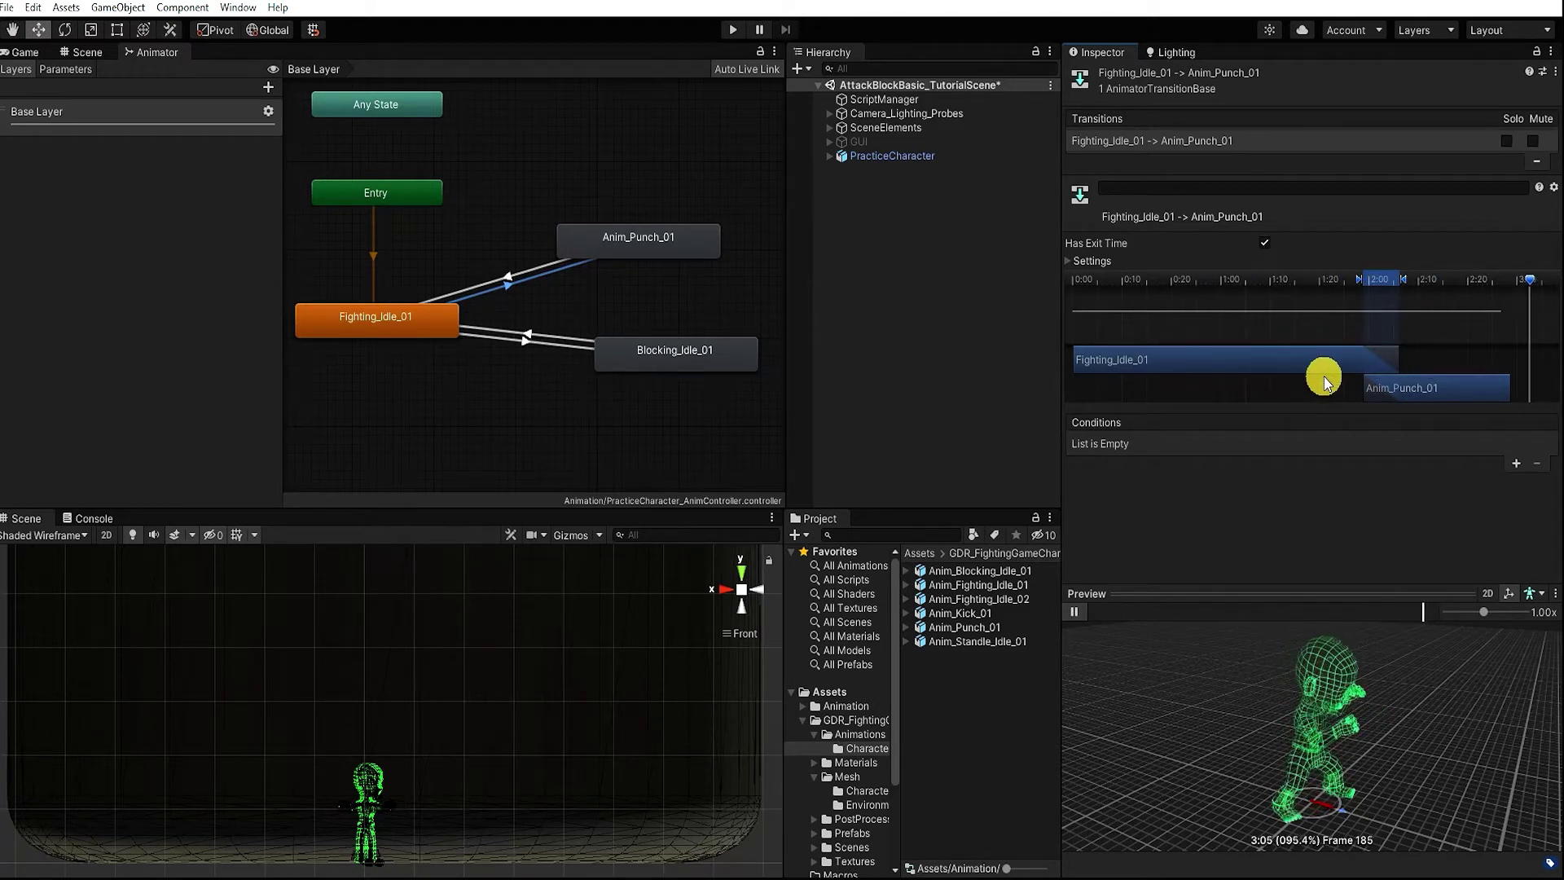
pyautogui.click(1076, 612)
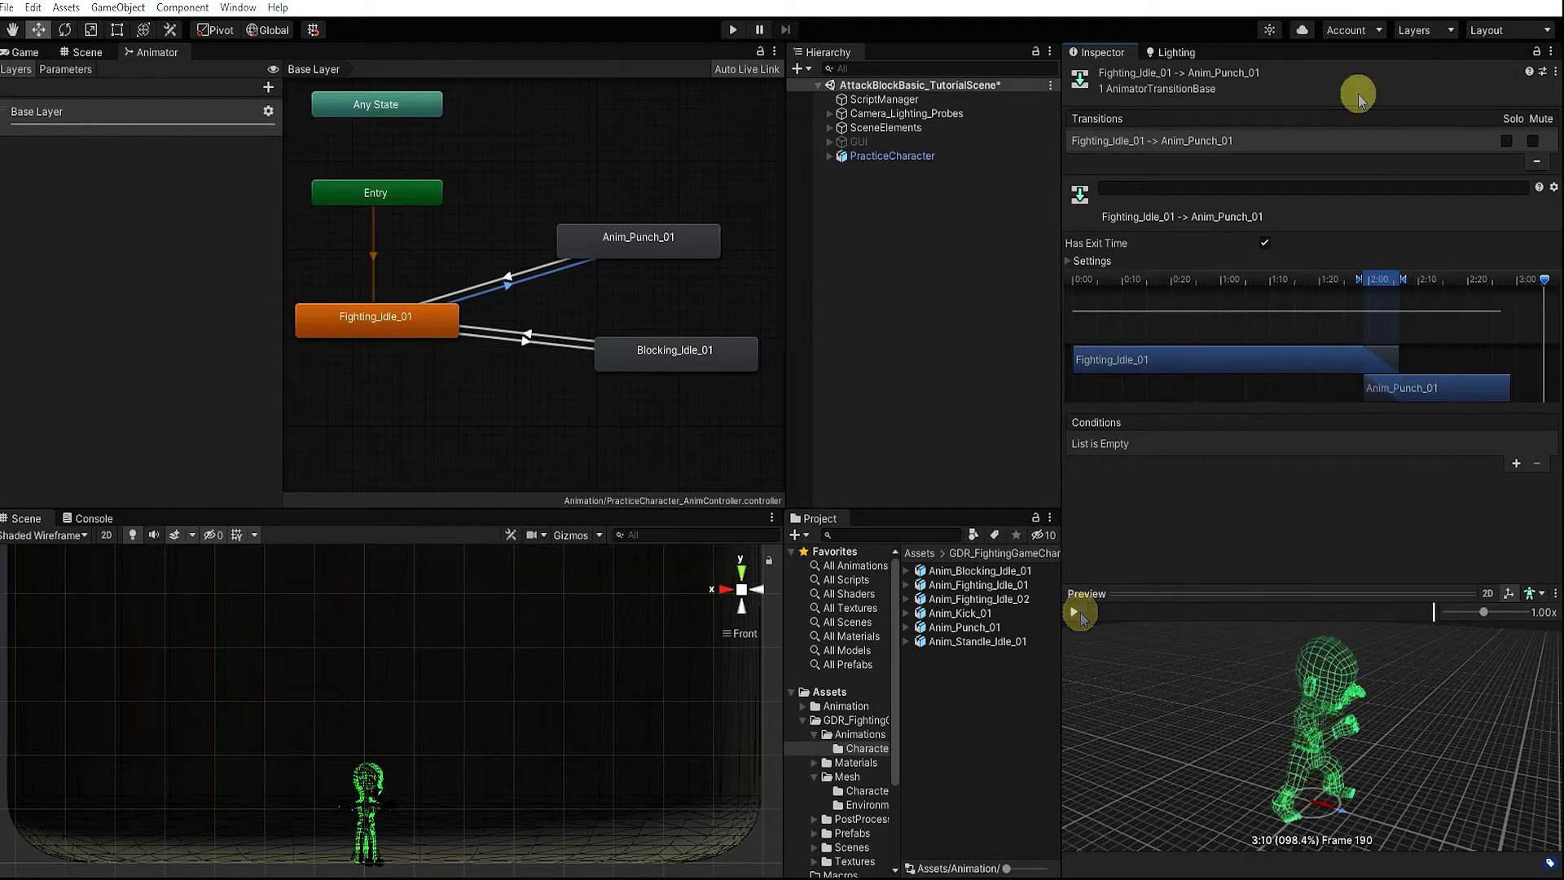
pyautogui.click(1266, 243)
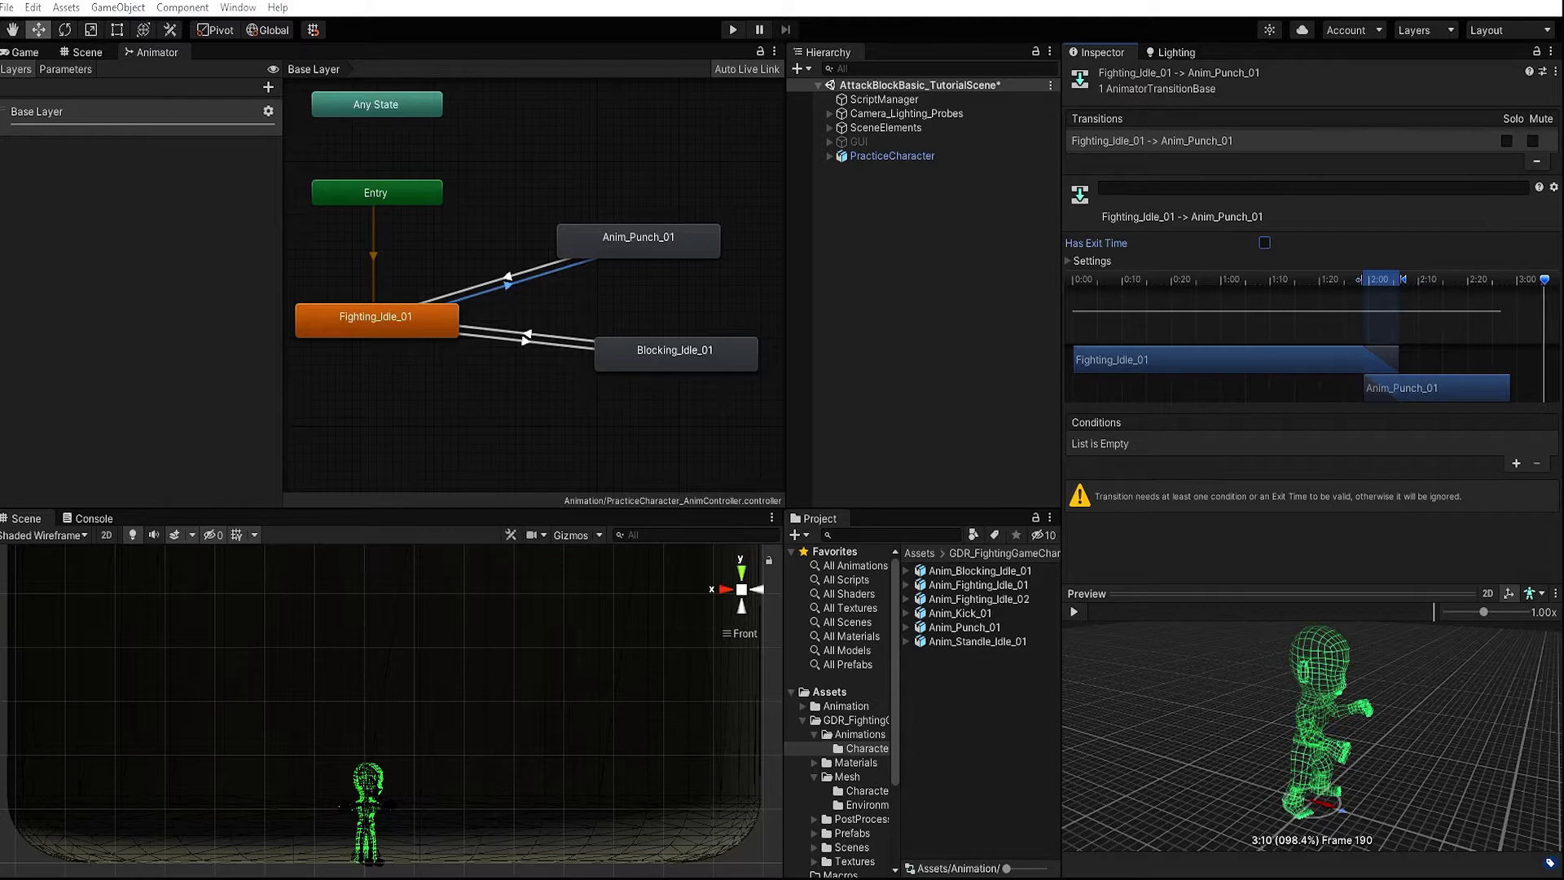
pyautogui.click(1516, 462)
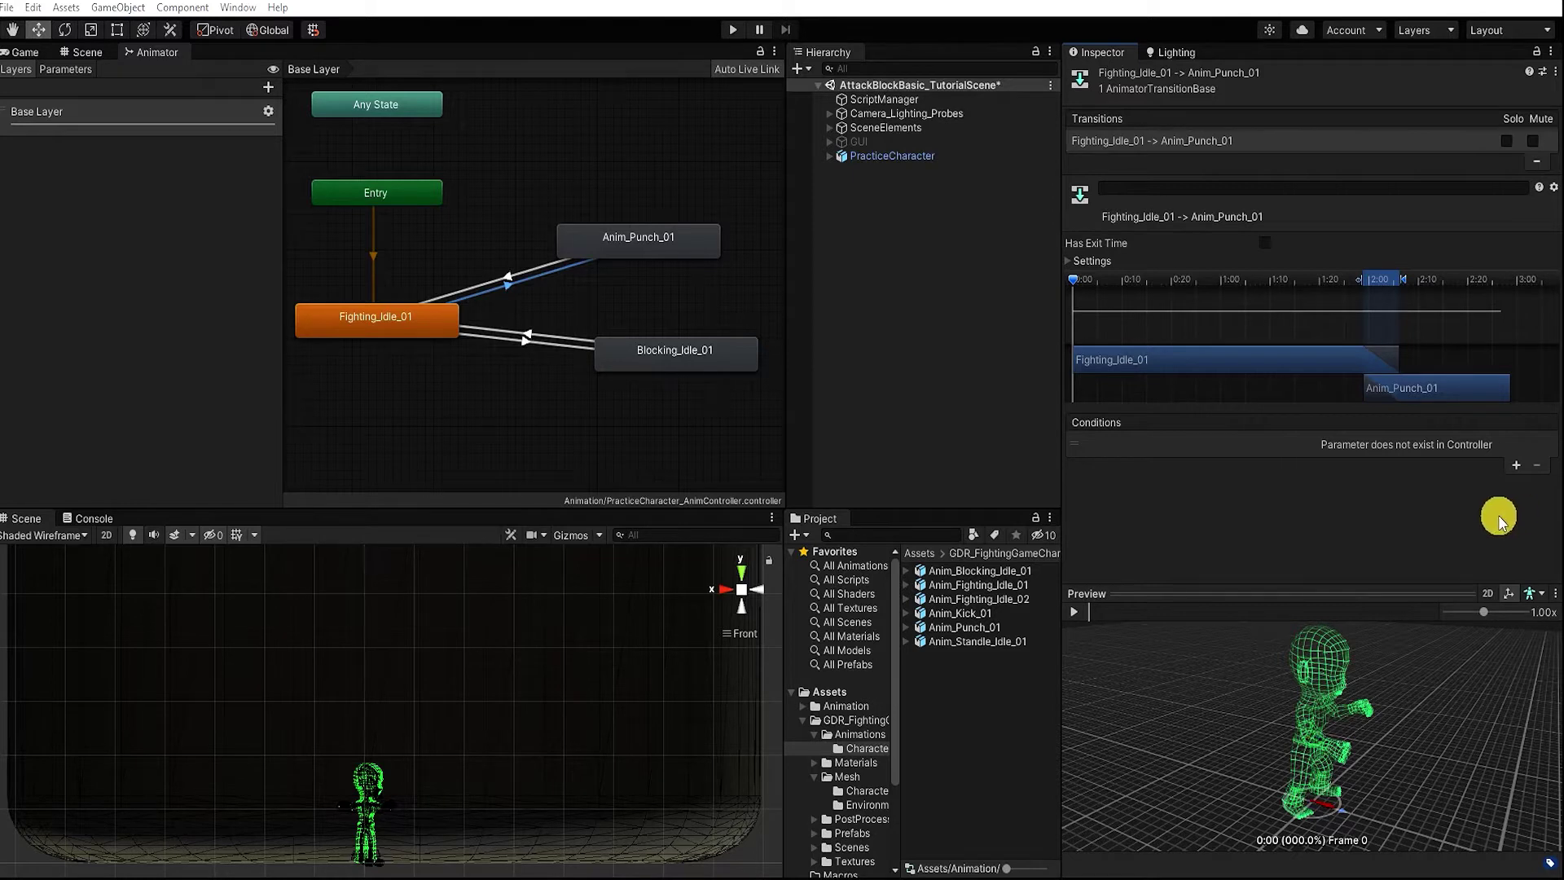
pyautogui.click(1515, 466)
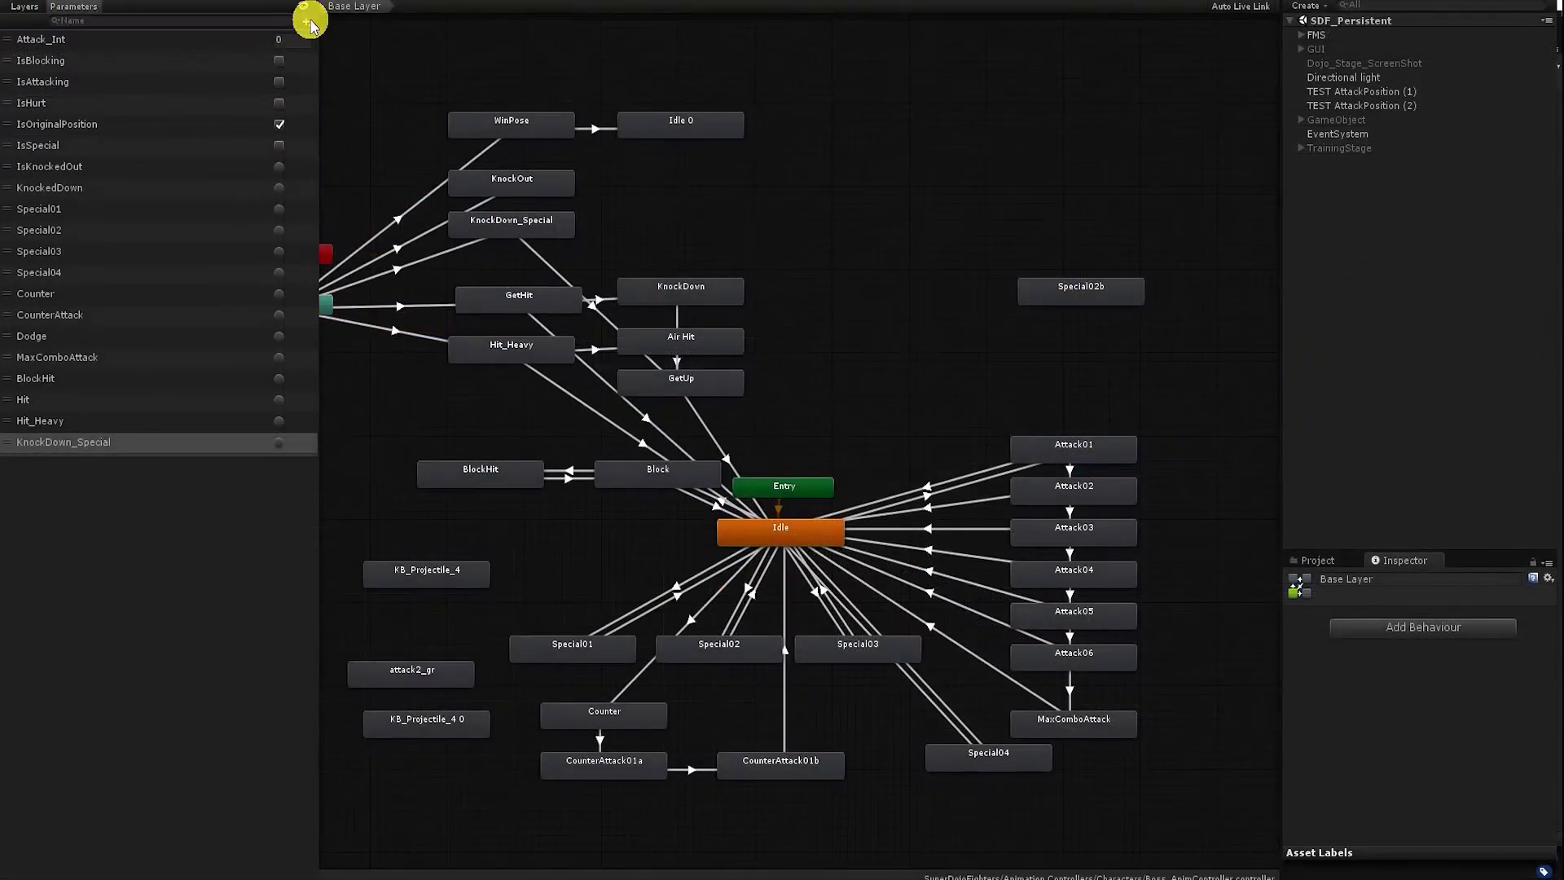
# Add KnockDown and WinPose trigger parameters to the example controller
pyautogui.click(308, 22)
pyautogui.click(349, 101)
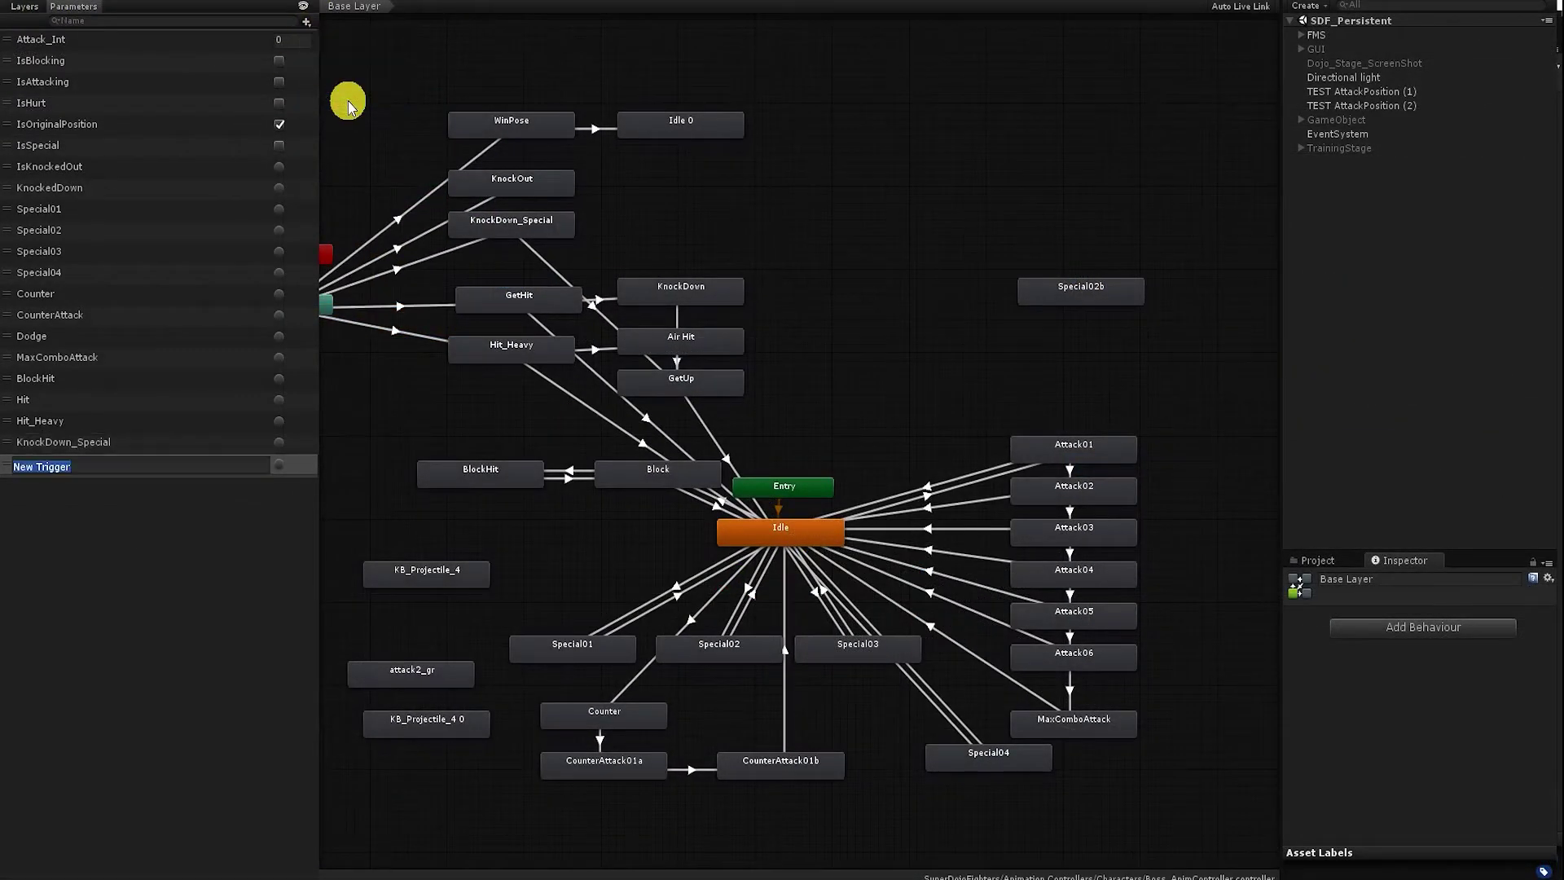
pyautogui.write('KnockDown')
pyautogui.press('Return')
pyautogui.click(307, 22)
pyautogui.click(349, 101)
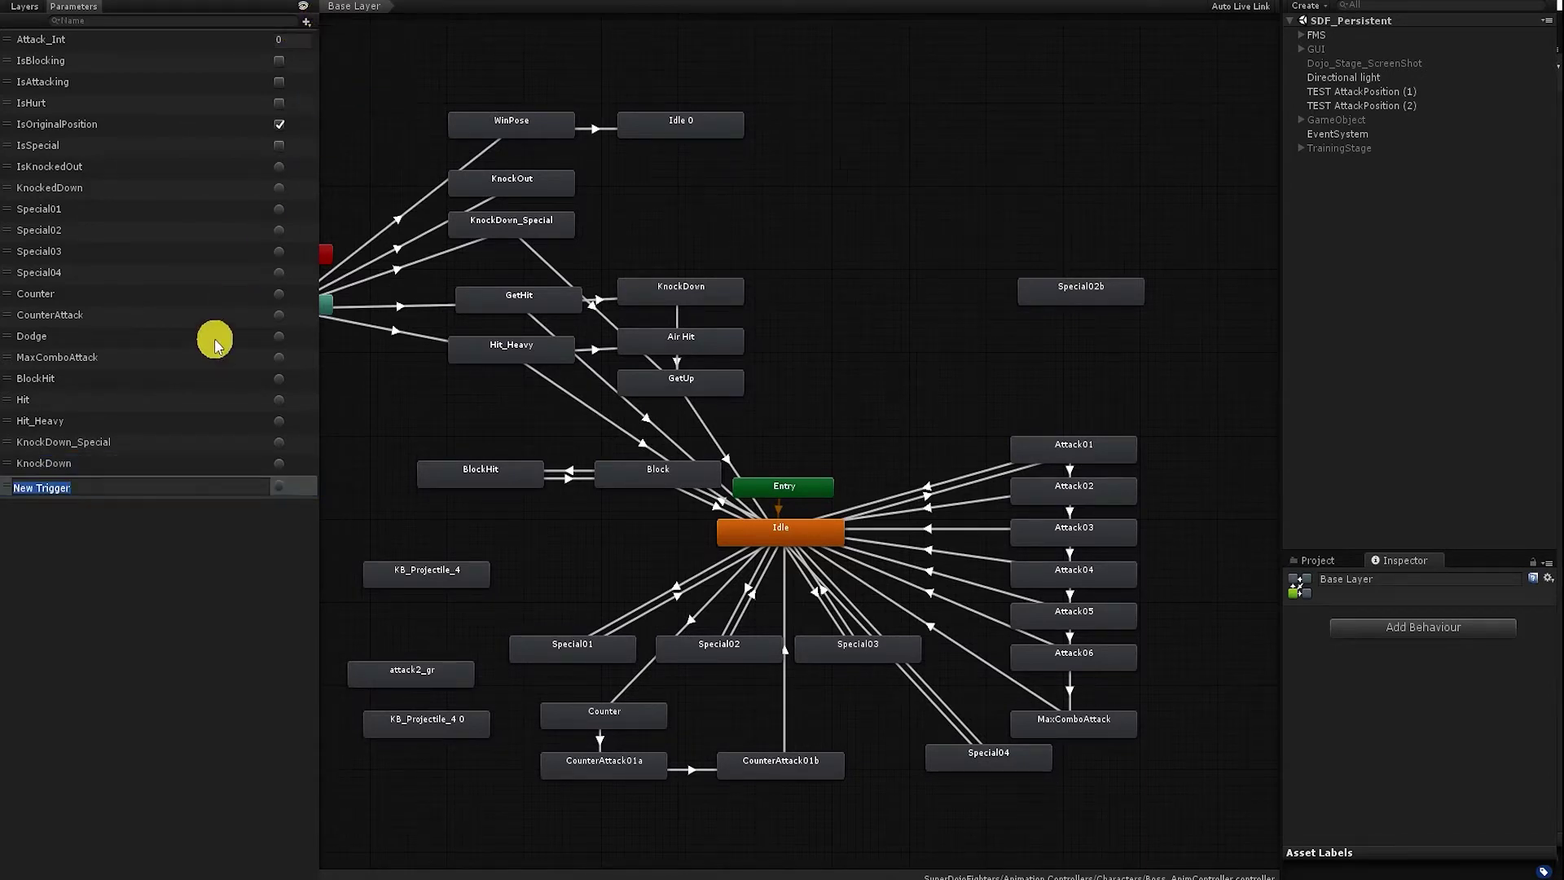
pyautogui.write('WinPose')
pyautogui.press('Return')
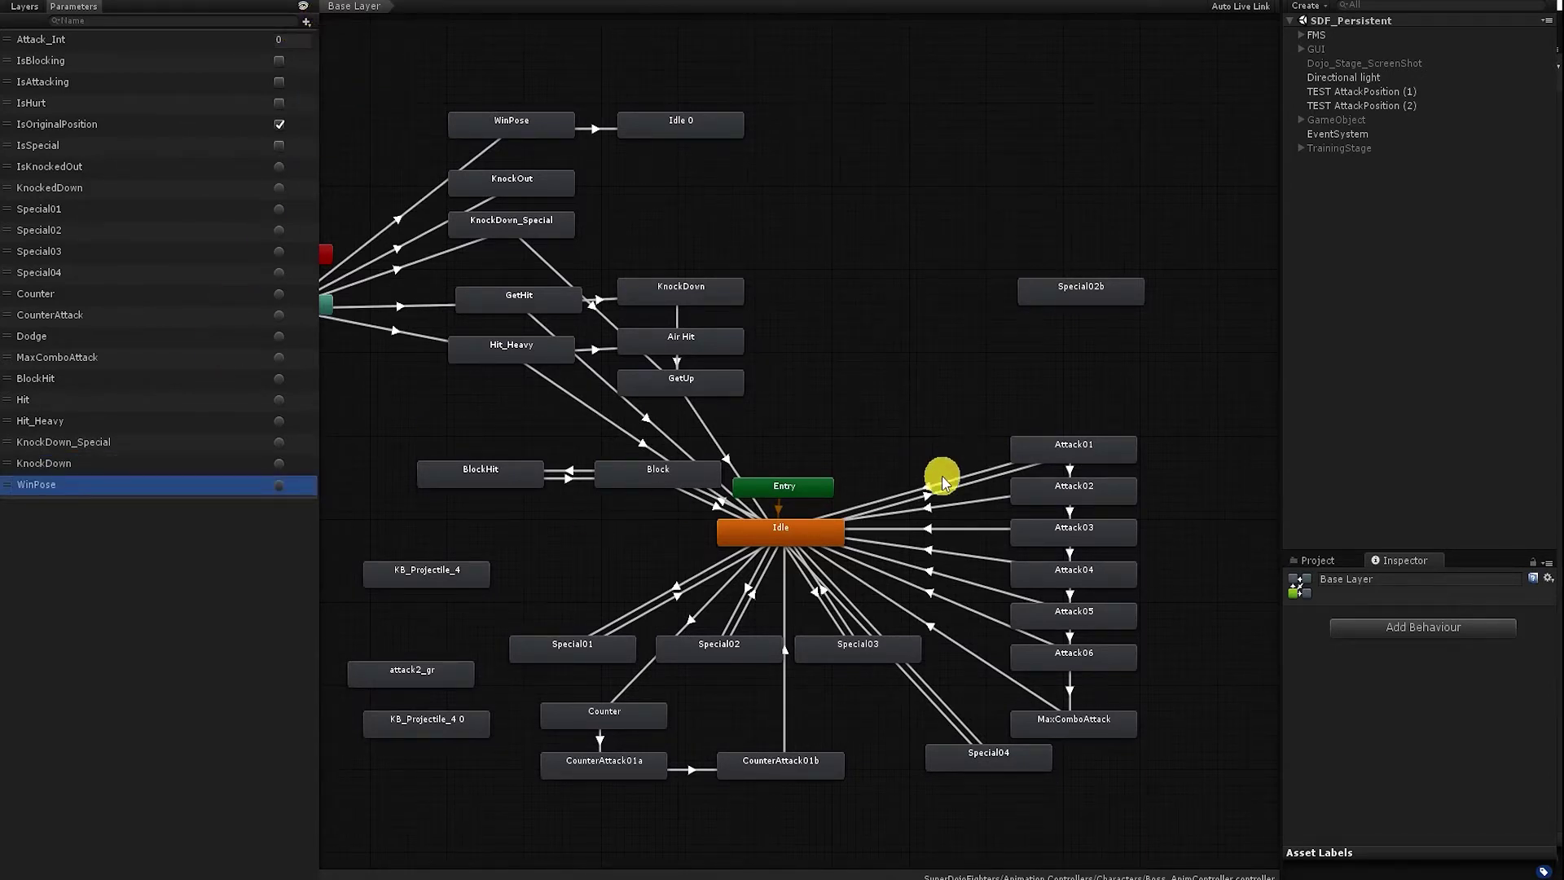
# Inspect the Attack01 through Attack05 and Special03 states in the example graph
pyautogui.click(1019, 447)
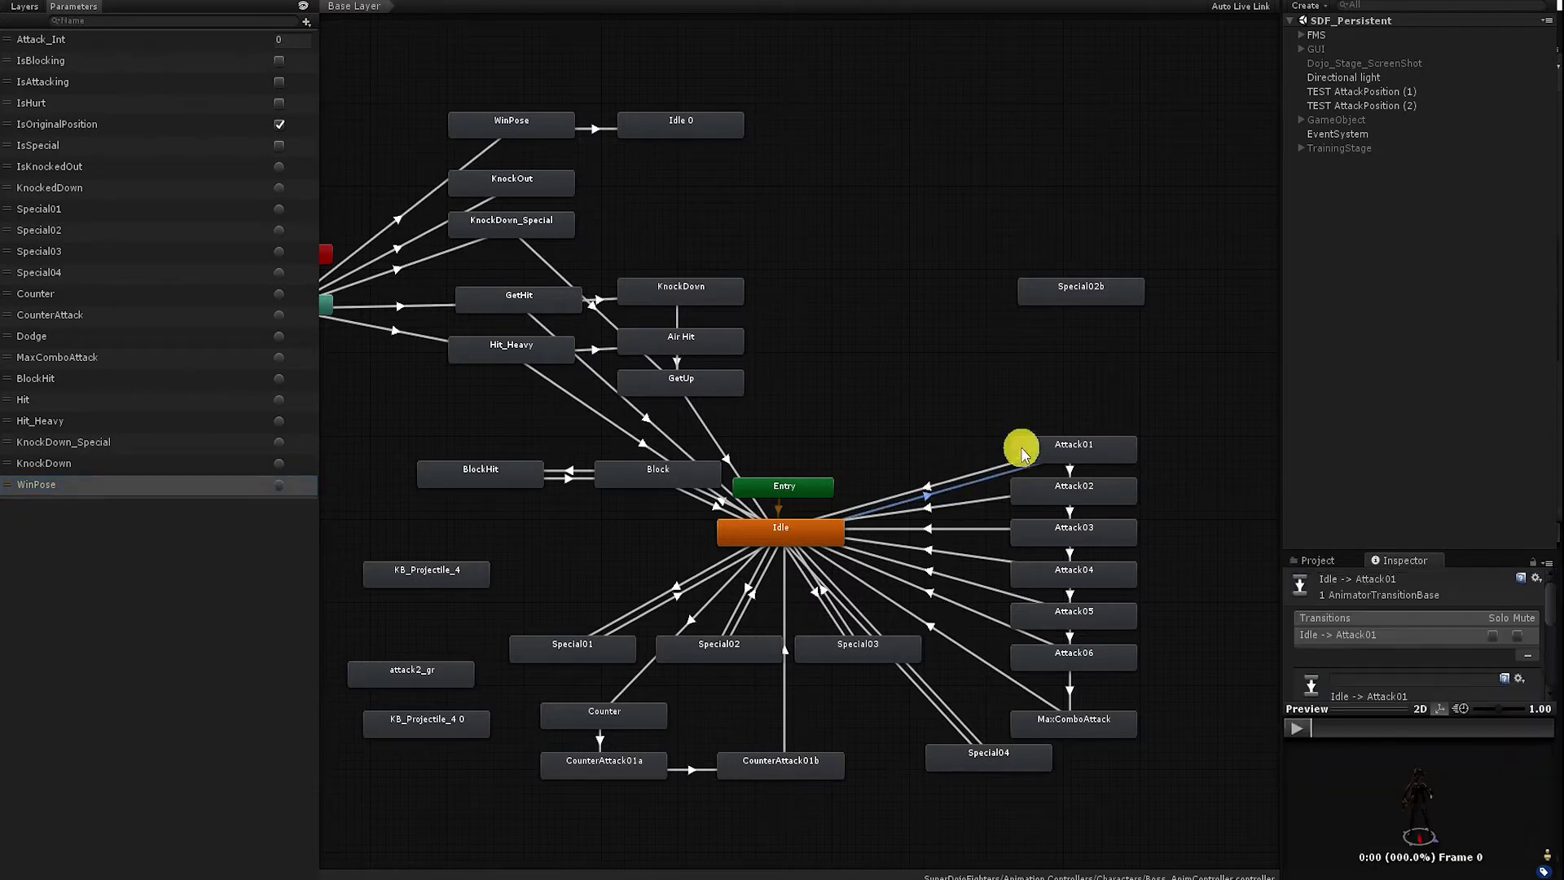
pyautogui.click(1077, 497)
pyautogui.click(1055, 532)
pyautogui.click(1049, 572)
pyautogui.click(1049, 620)
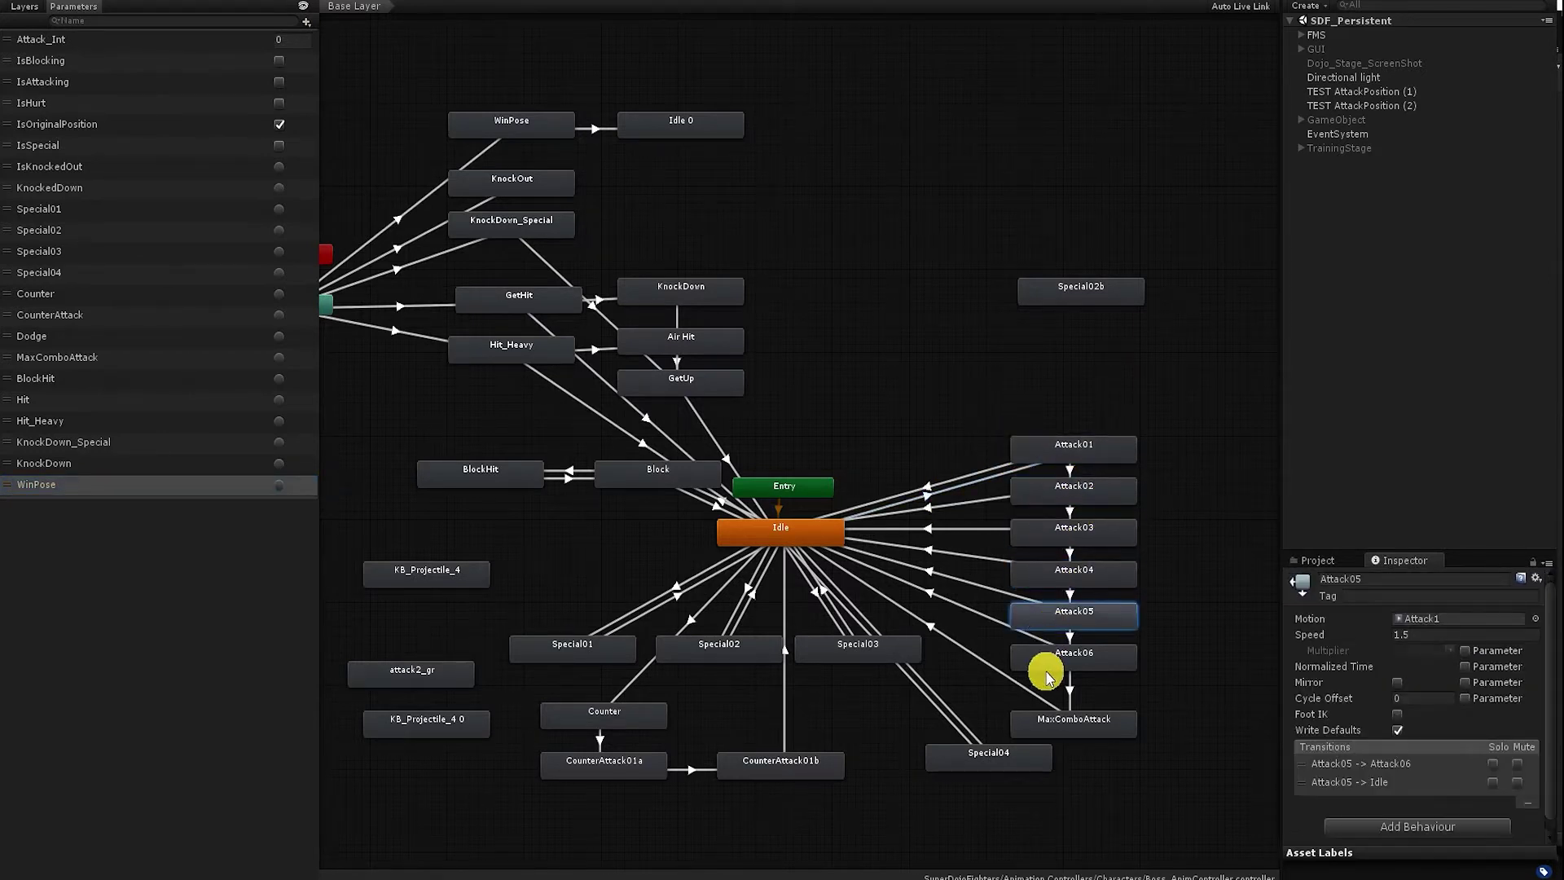
pyautogui.click(880, 646)
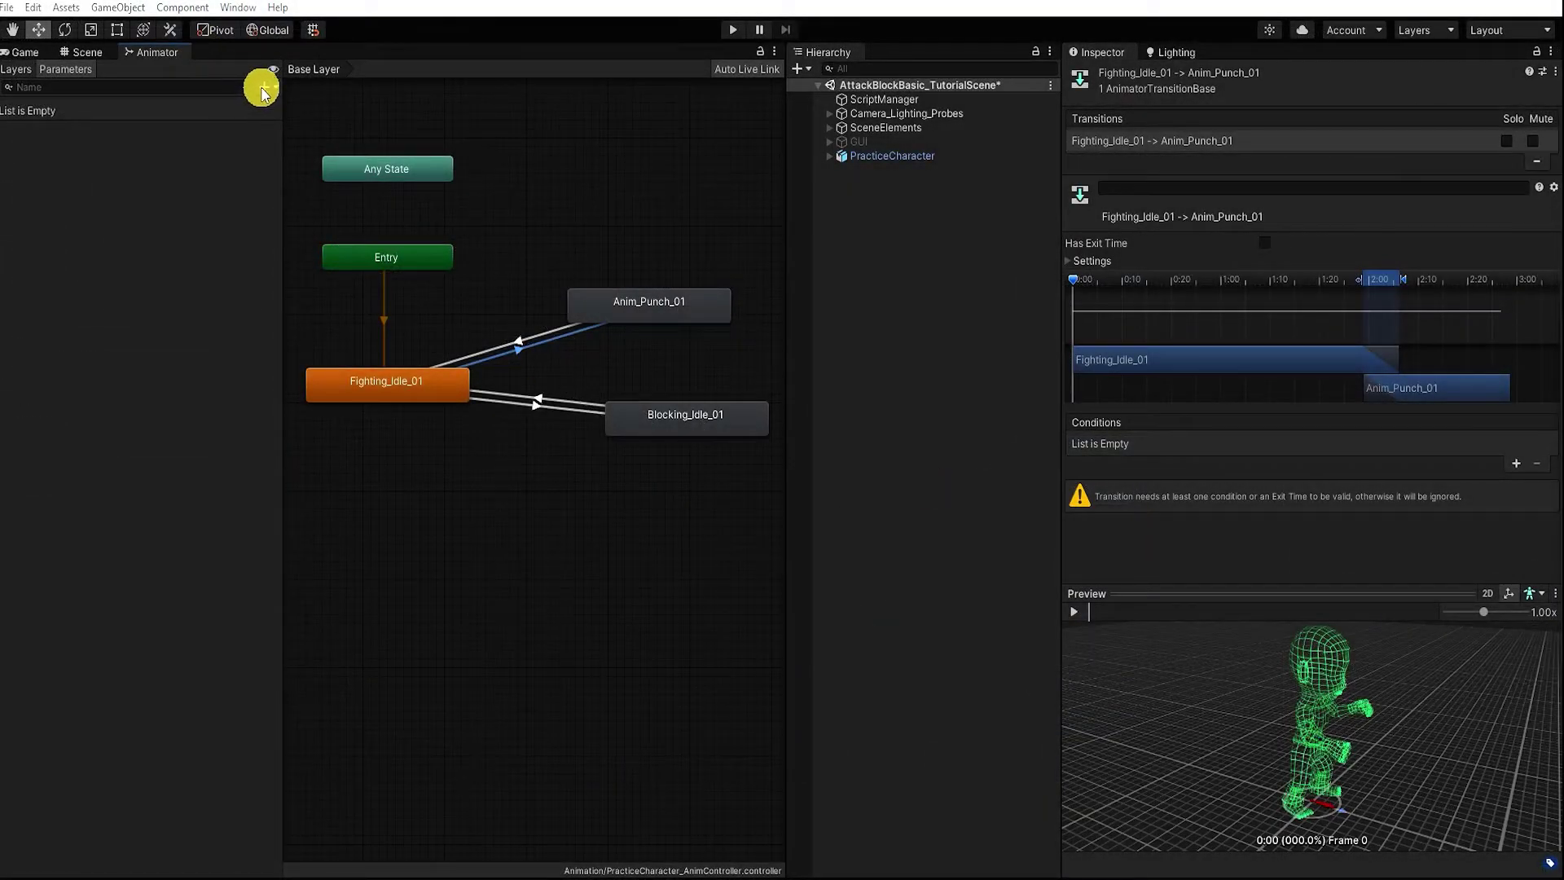
# Add a trigger named Punching and a bool named Blocking to the Parameters list
pyautogui.click(263, 87)
pyautogui.click(306, 168)
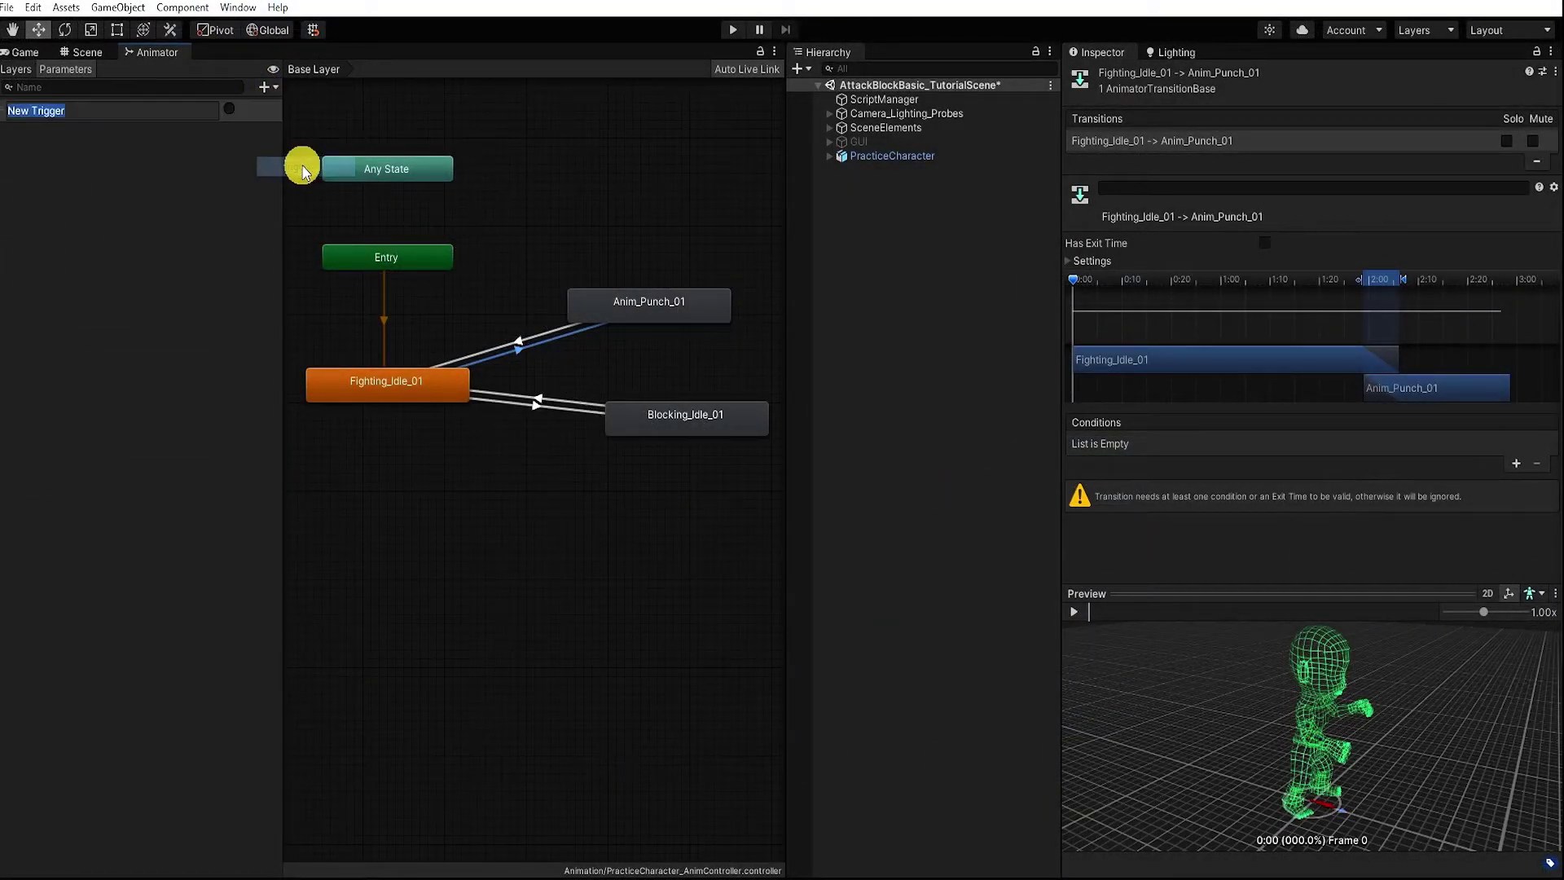
pyautogui.write('Punching')
pyautogui.press('Return')
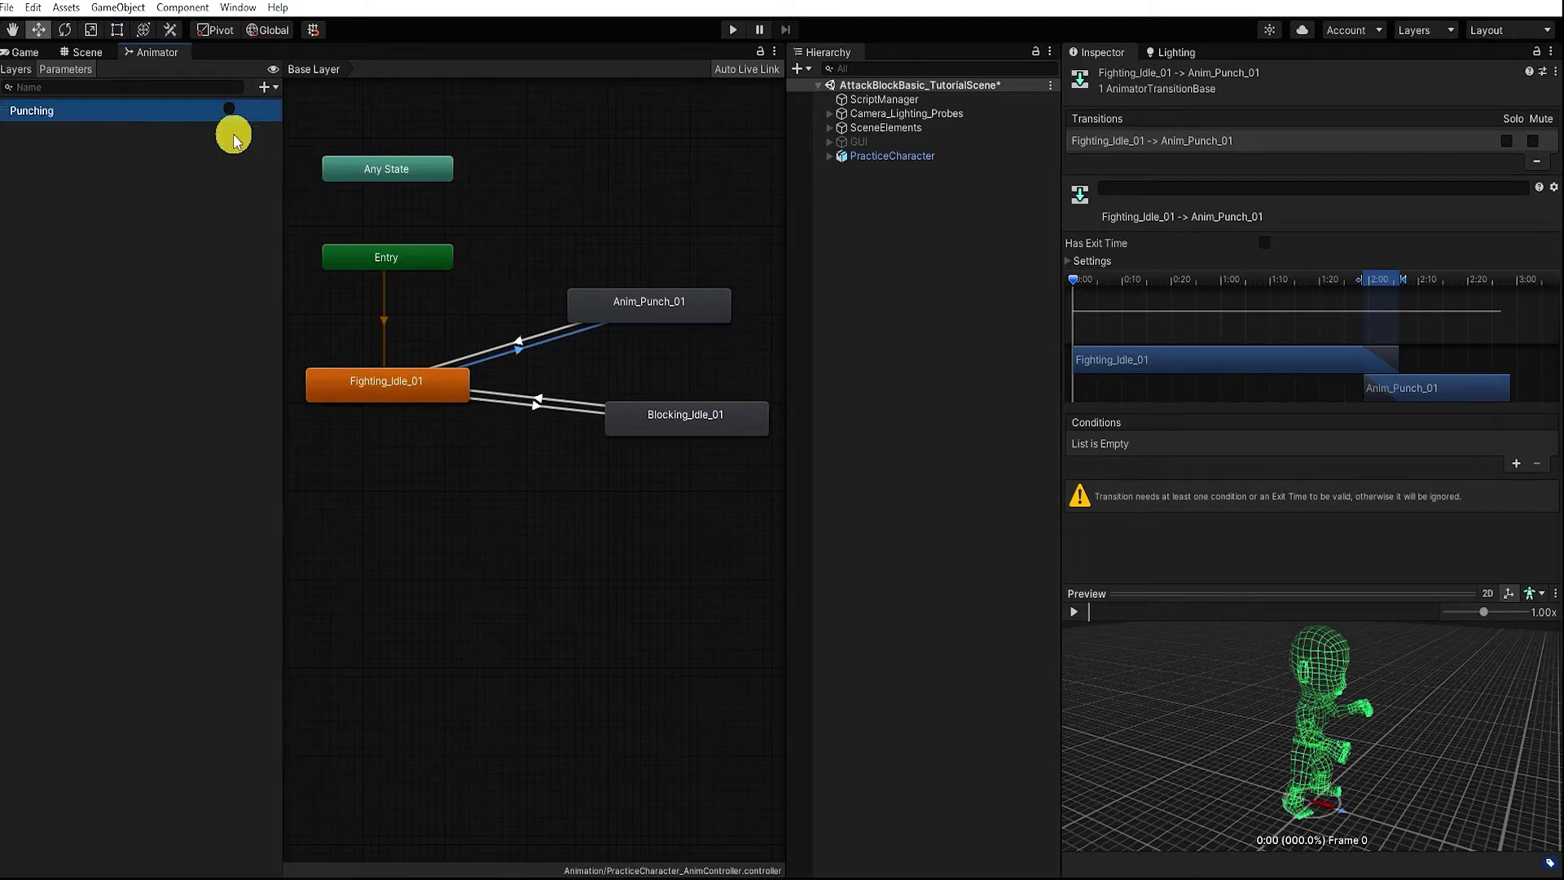
pyautogui.click(269, 87)
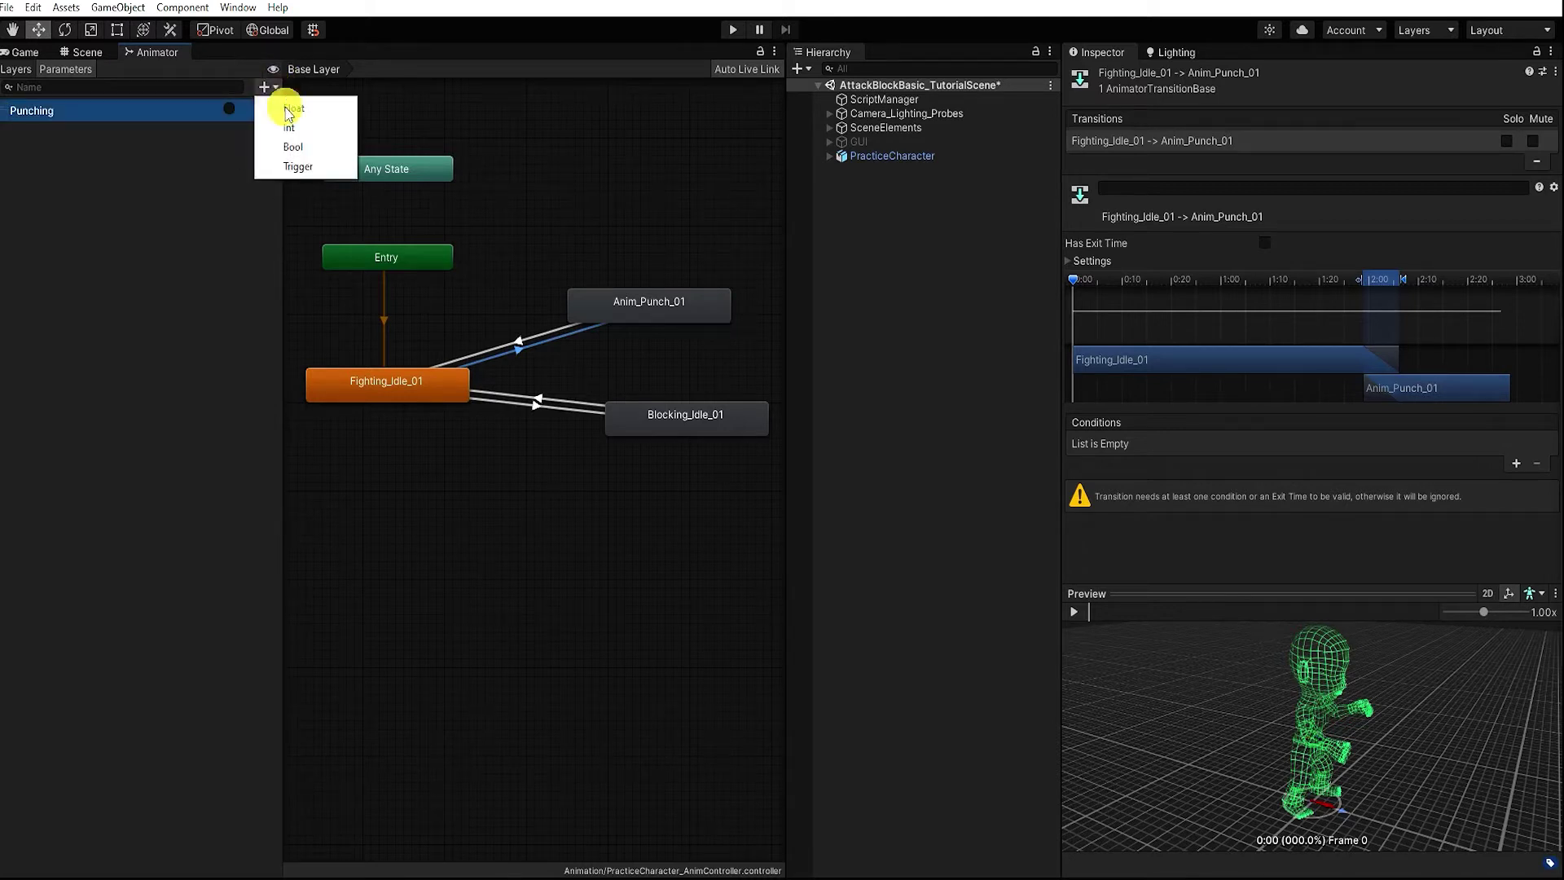
pyautogui.click(309, 151)
pyautogui.write('Blocking')
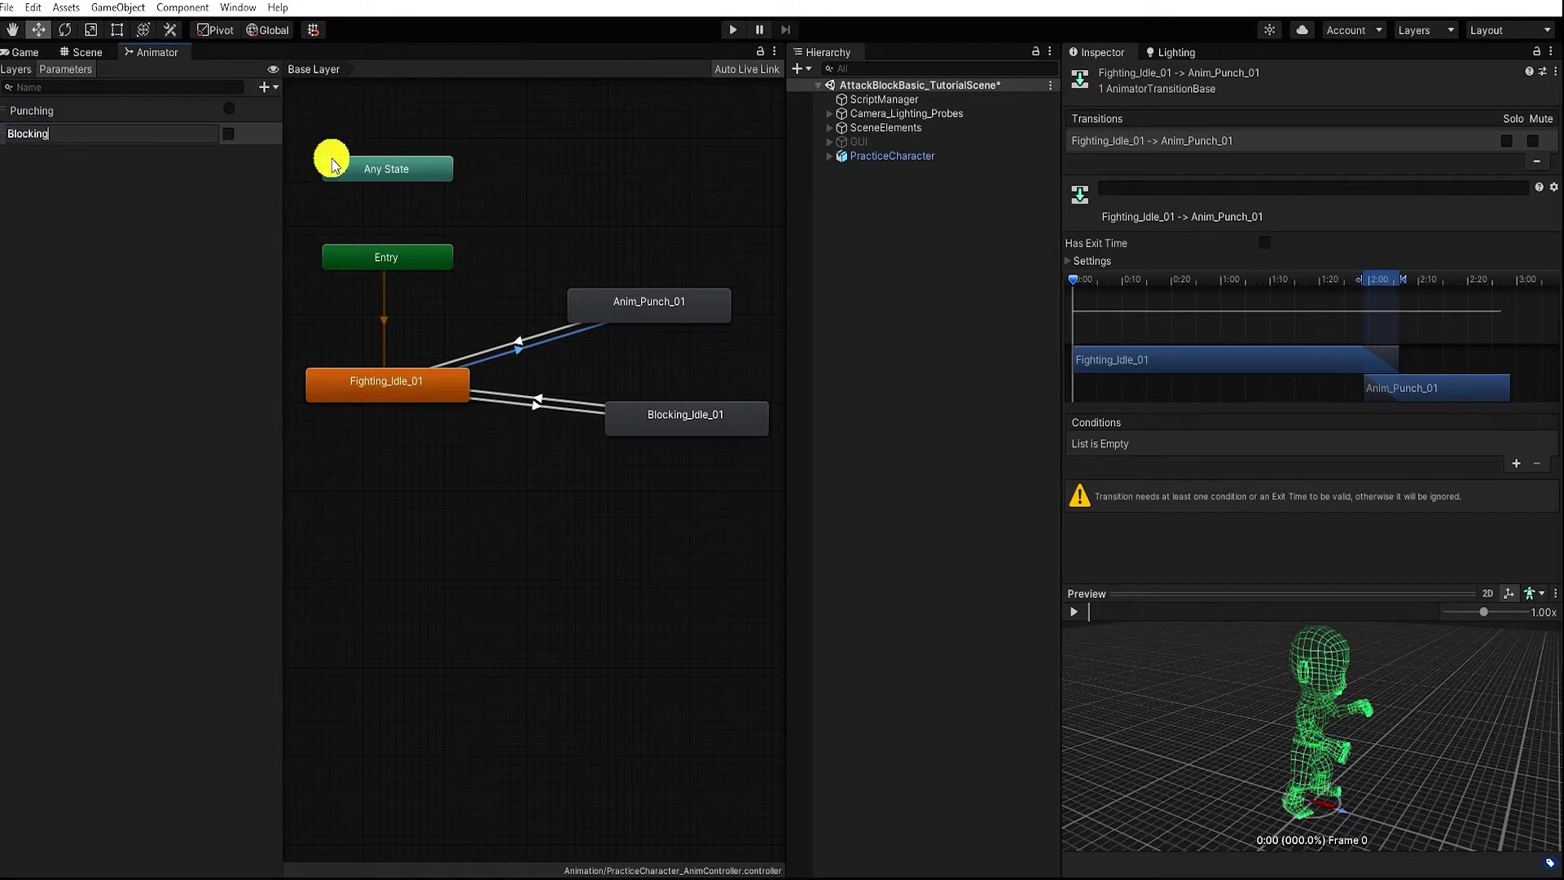
pyautogui.press('Return')
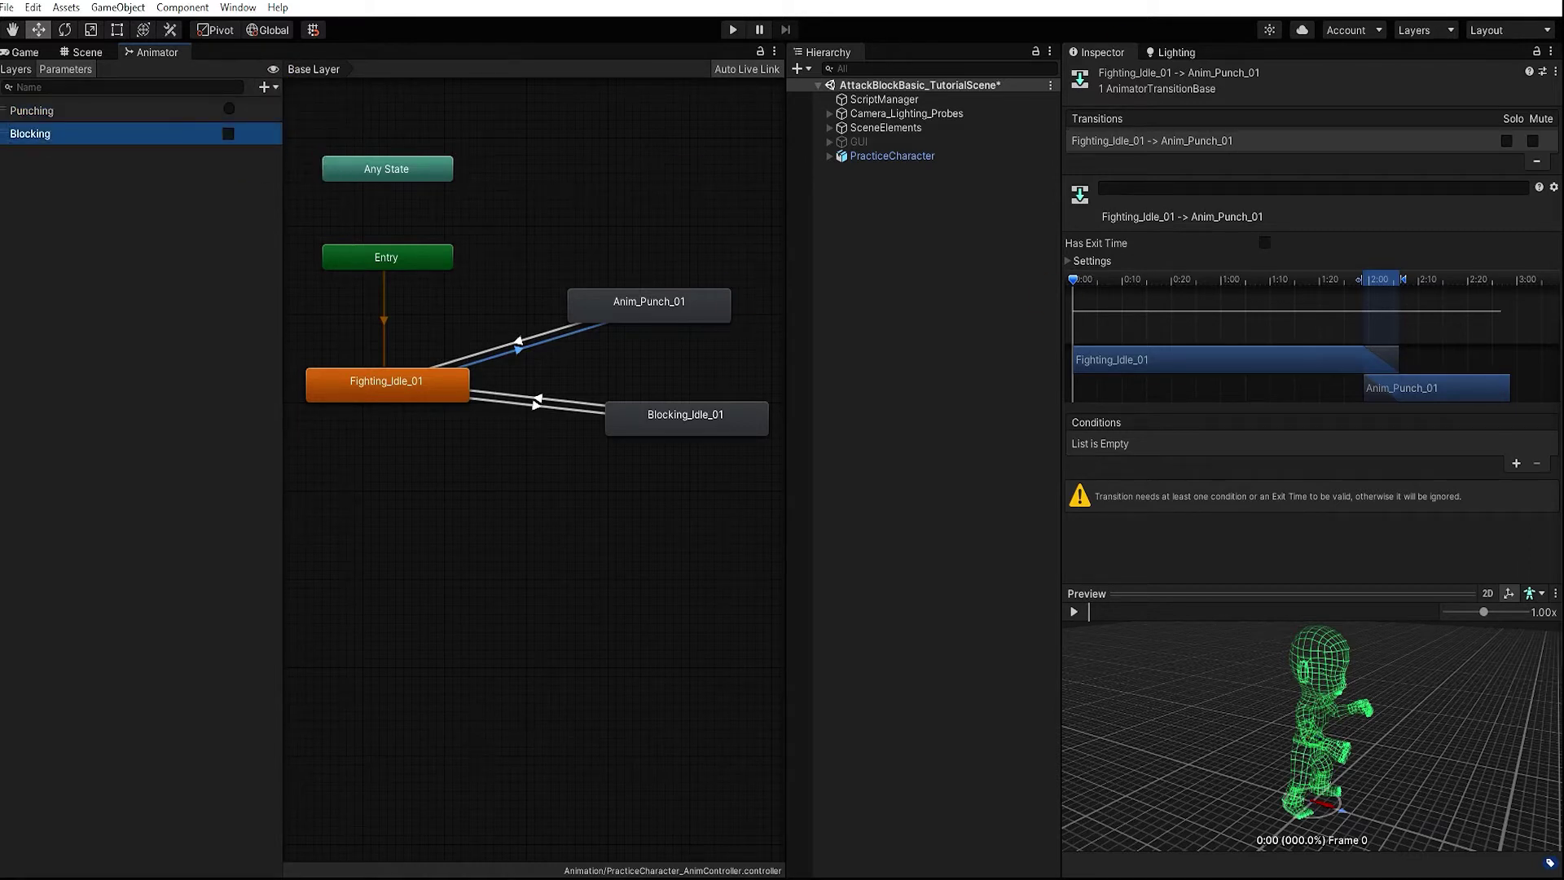
# Add the Punching condition to idle-to-punch, and make idle-to-block use Blocking instead of exit time
pyautogui.click(1516, 466)
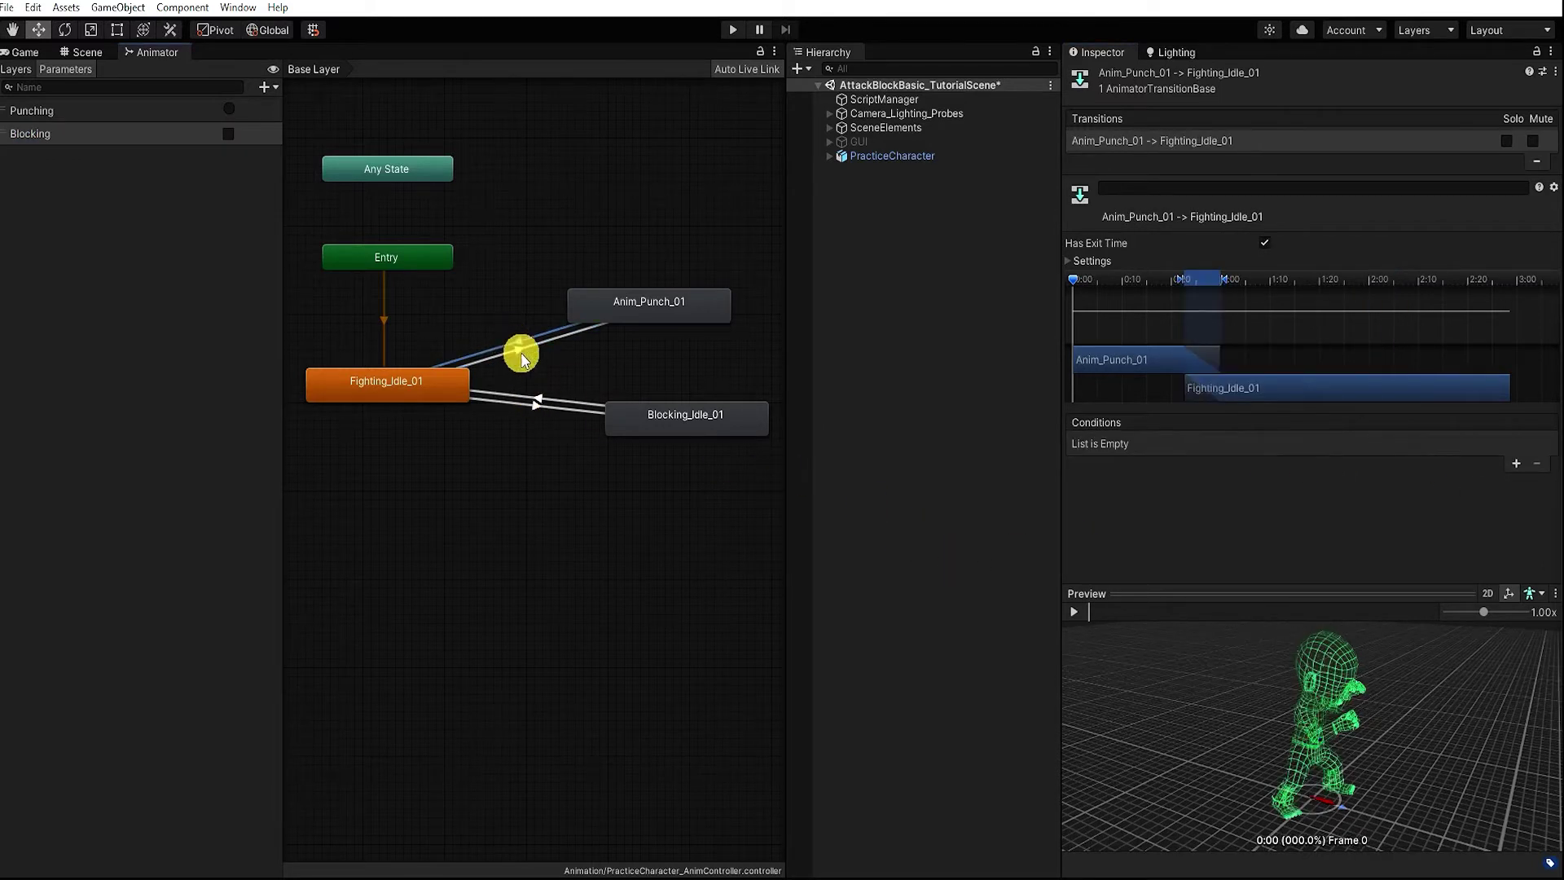
pyautogui.click(548, 408)
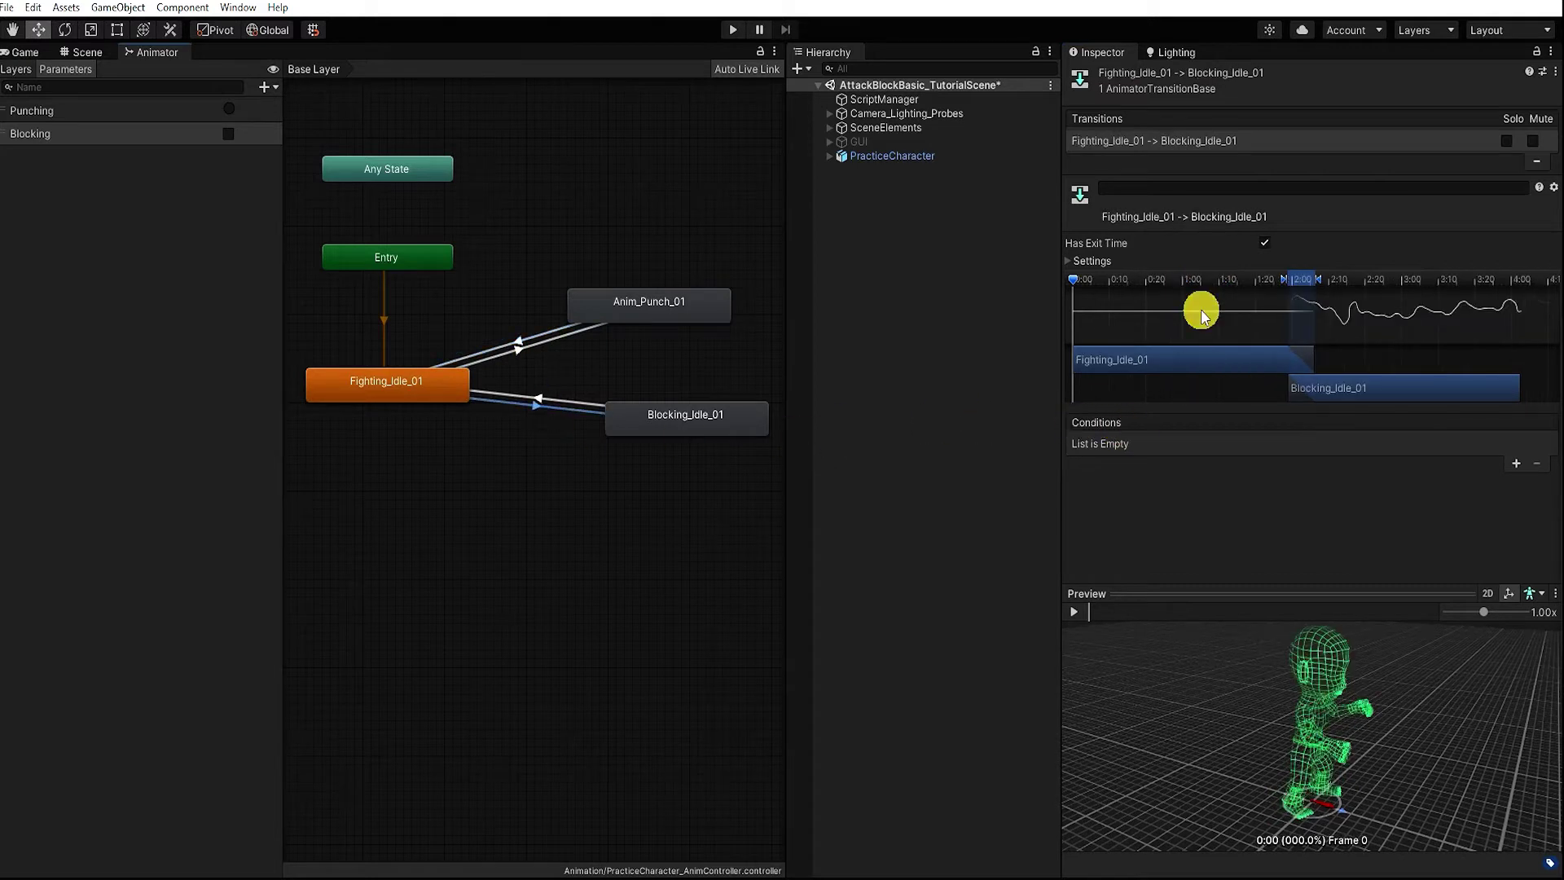
pyautogui.click(1264, 243)
pyautogui.click(1516, 463)
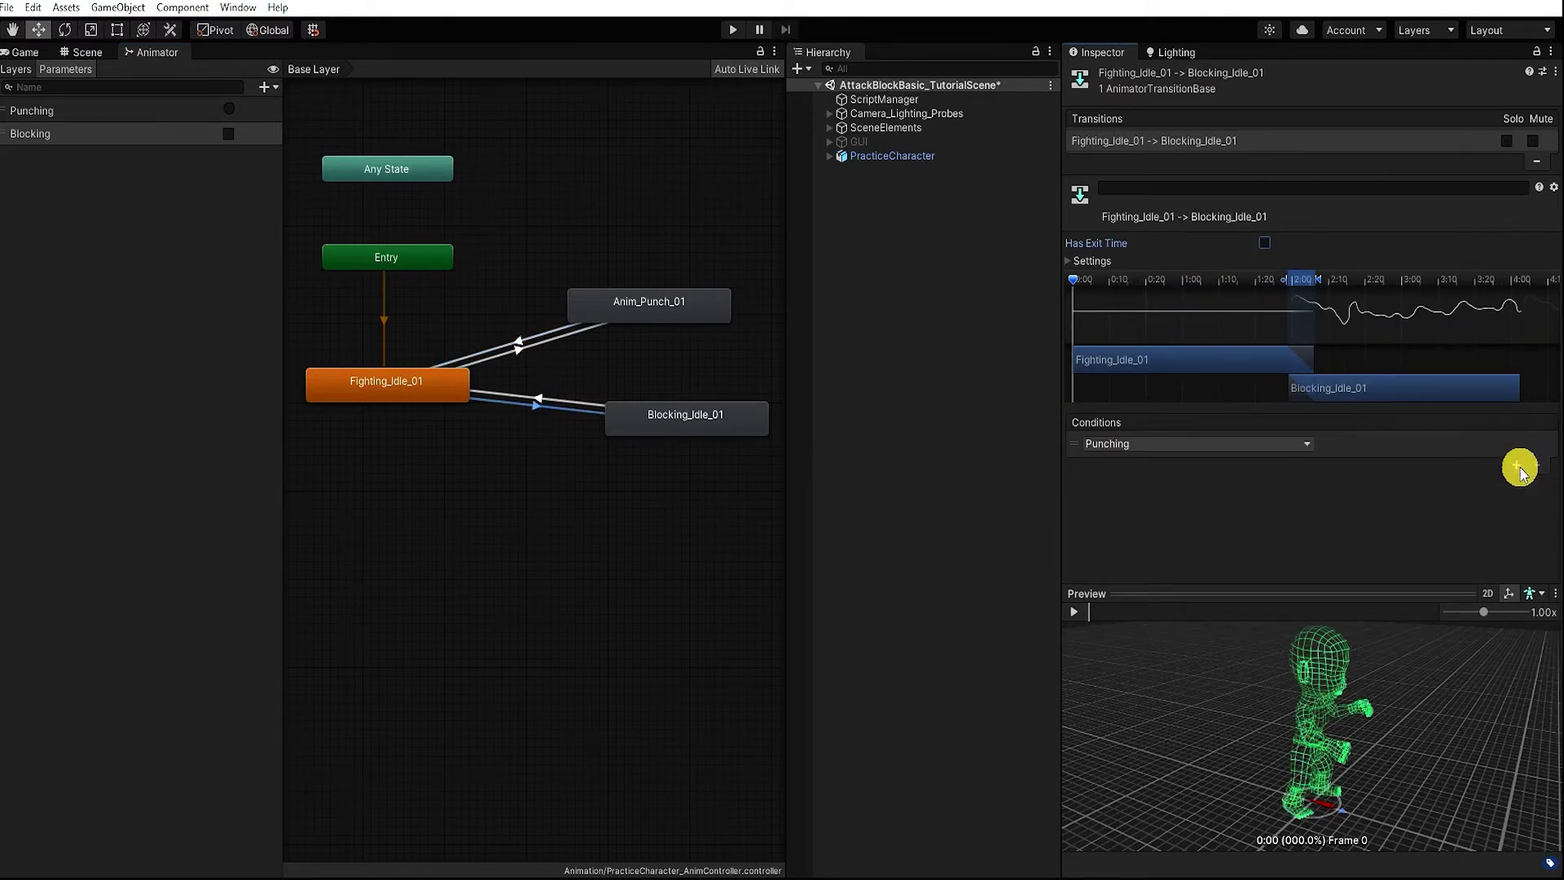
pyautogui.click(1209, 449)
pyautogui.click(1156, 511)
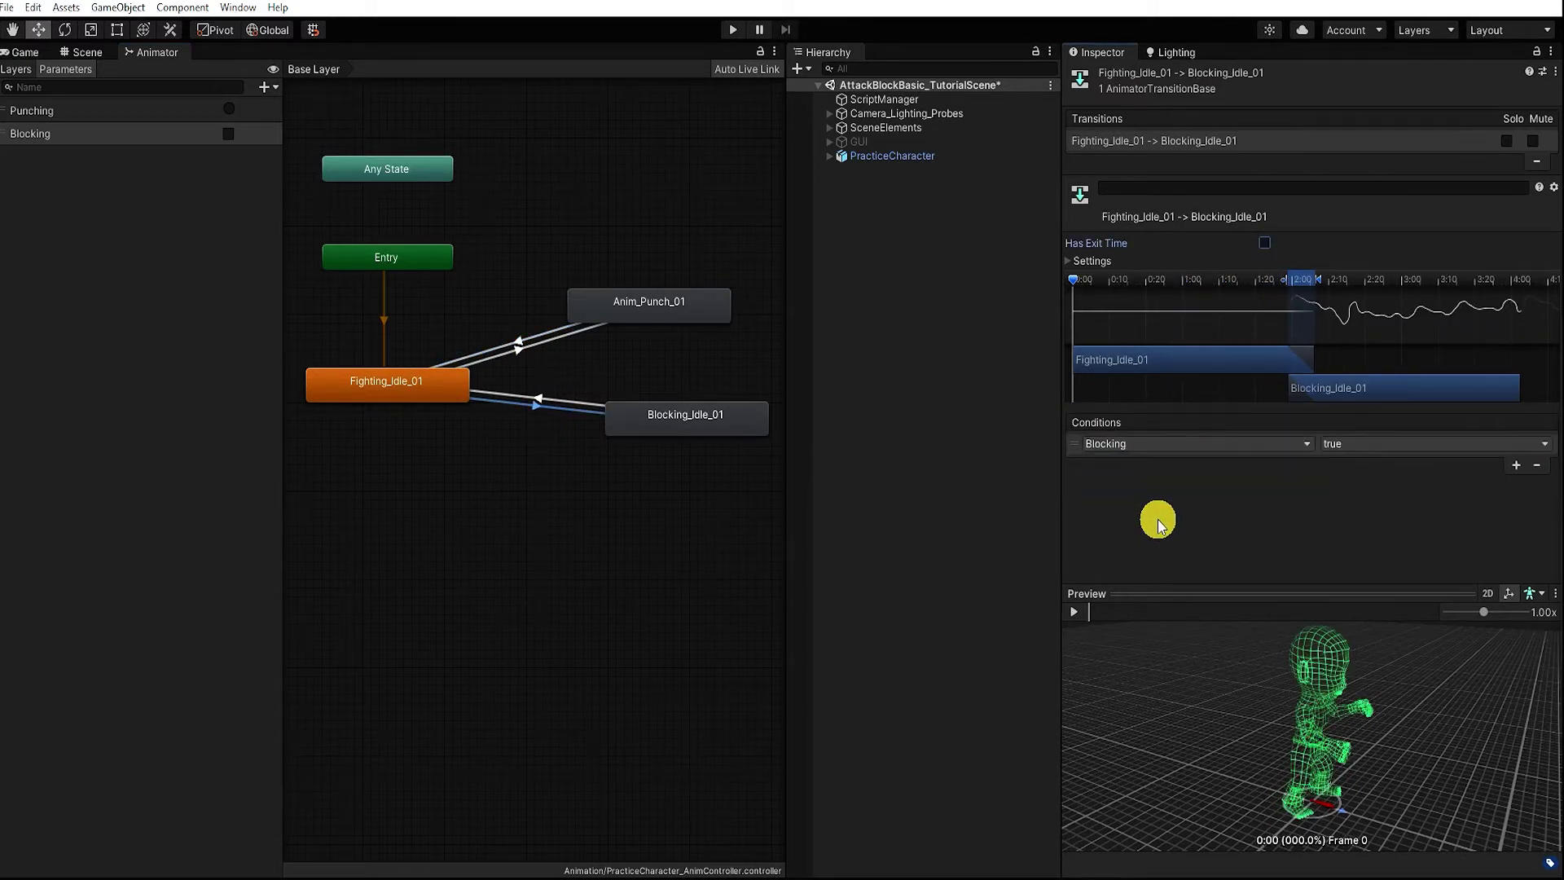
# Turn off exit time on the block-to-idle transition and give it a Blocking condition
pyautogui.click(538, 400)
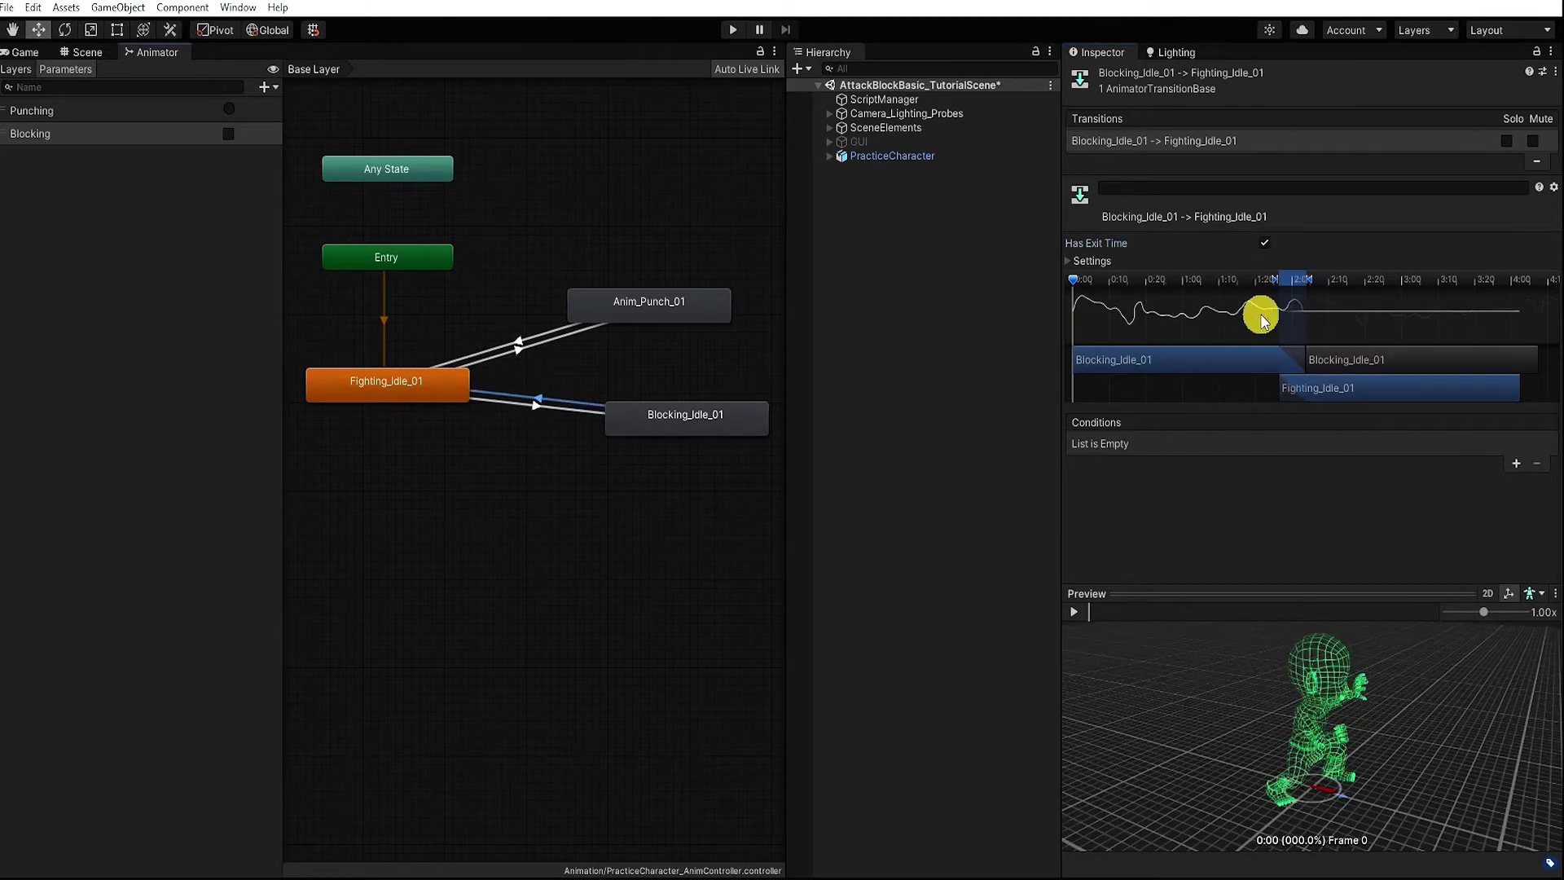
pyautogui.click(1518, 464)
pyautogui.click(1265, 243)
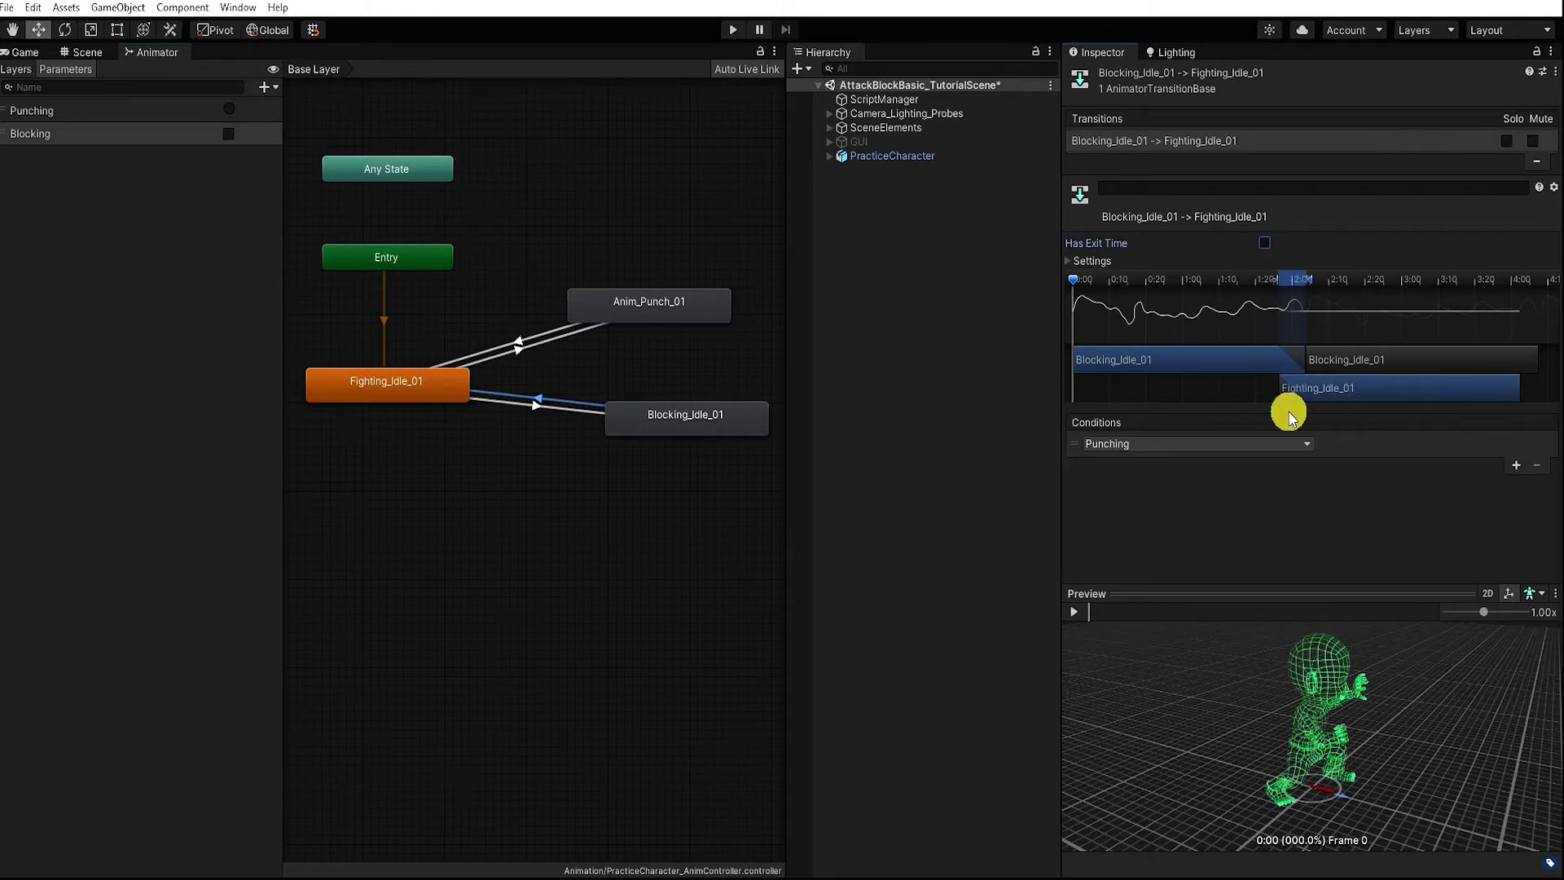
pyautogui.click(1247, 445)
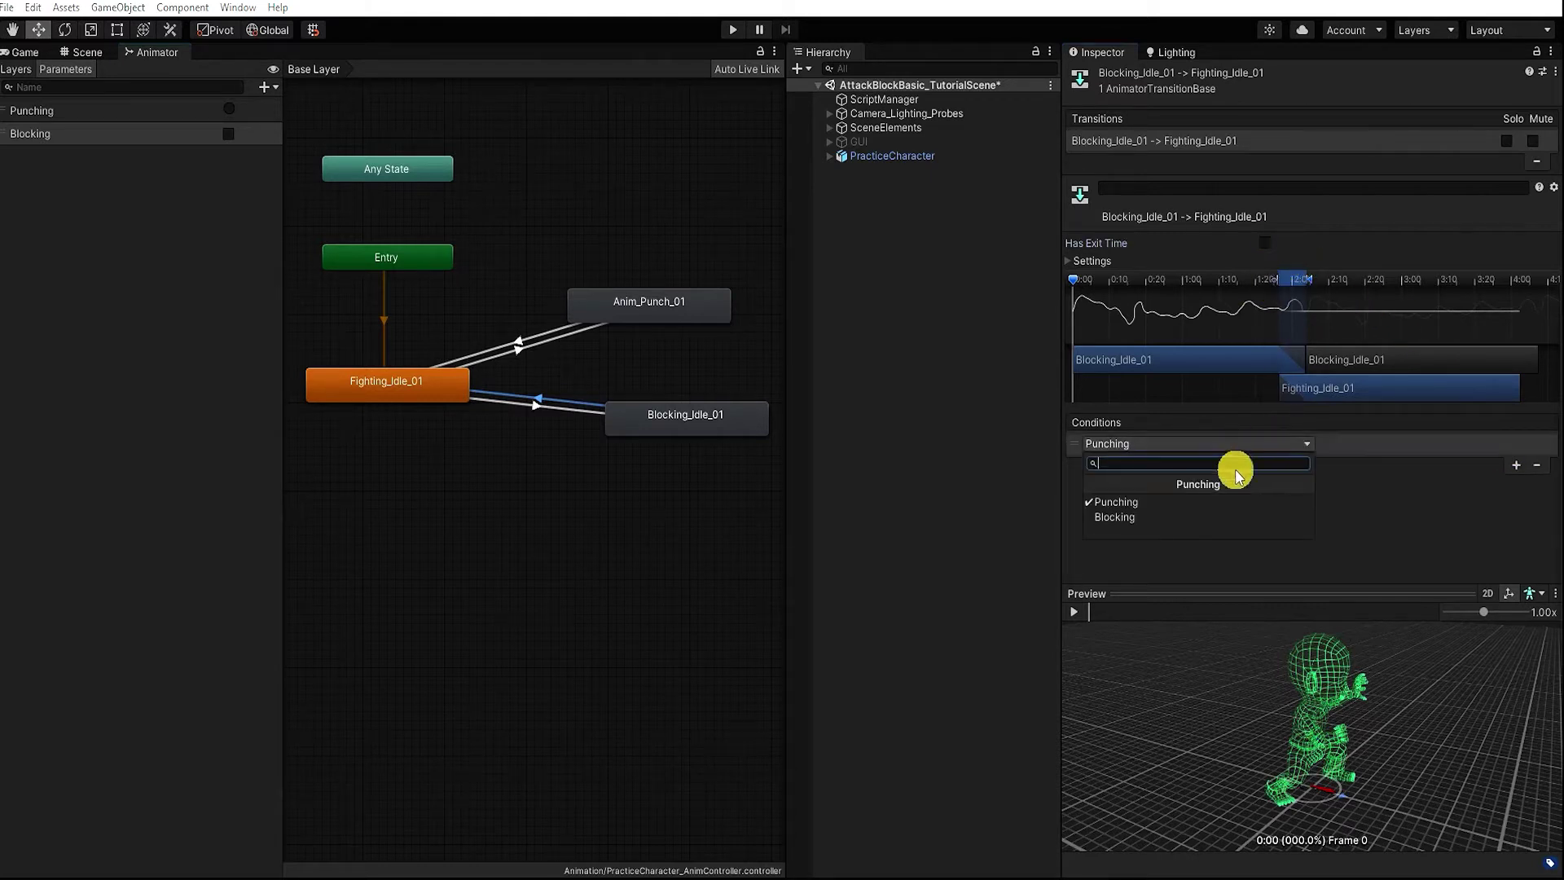
pyautogui.click(1191, 518)
pyautogui.click(1337, 444)
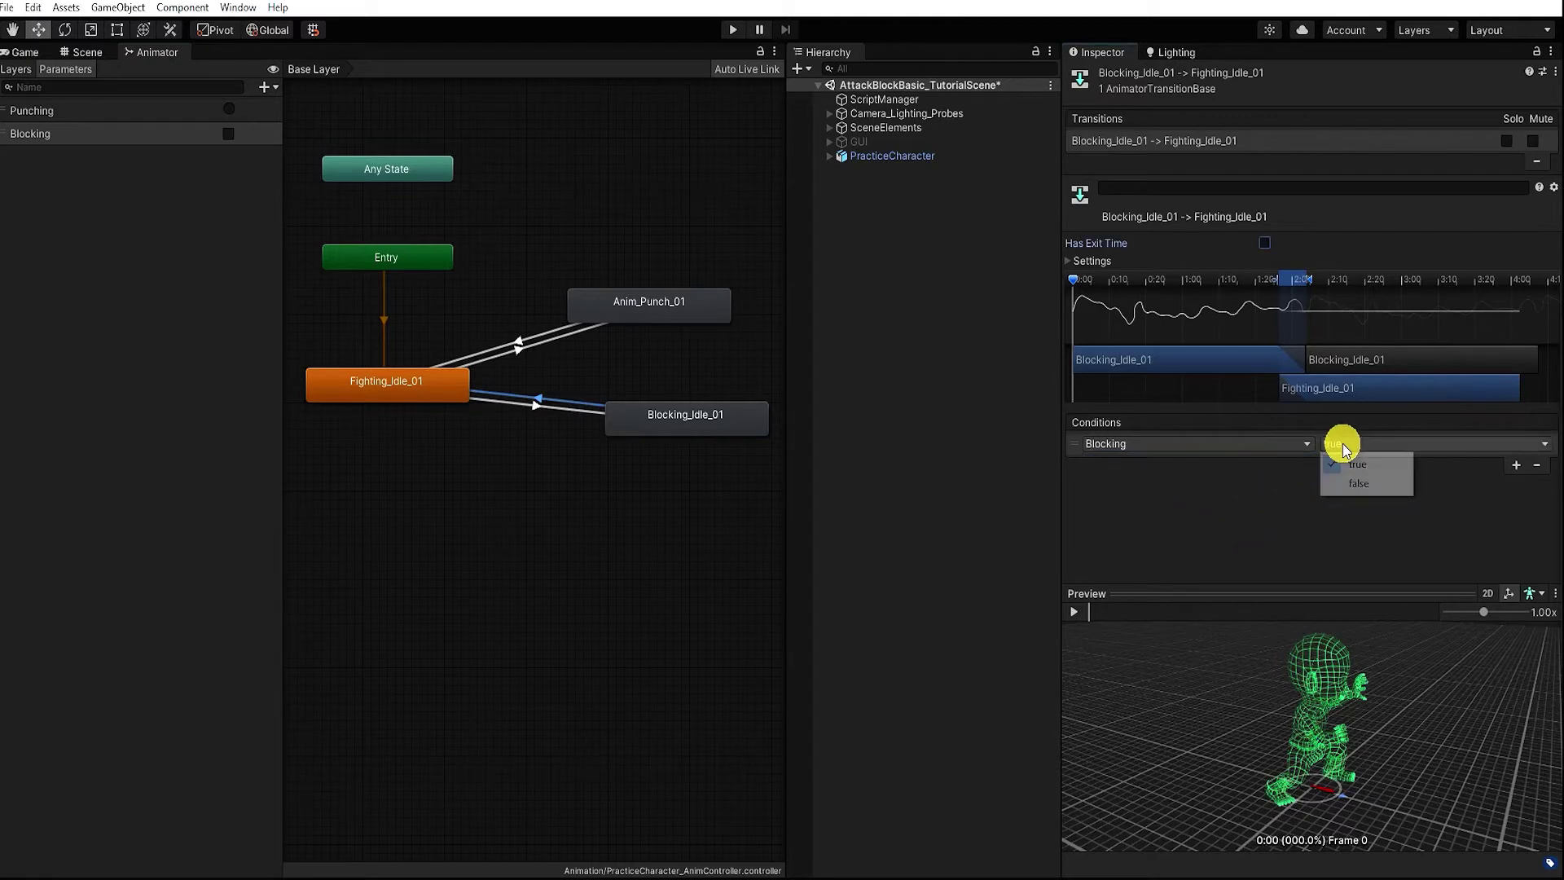